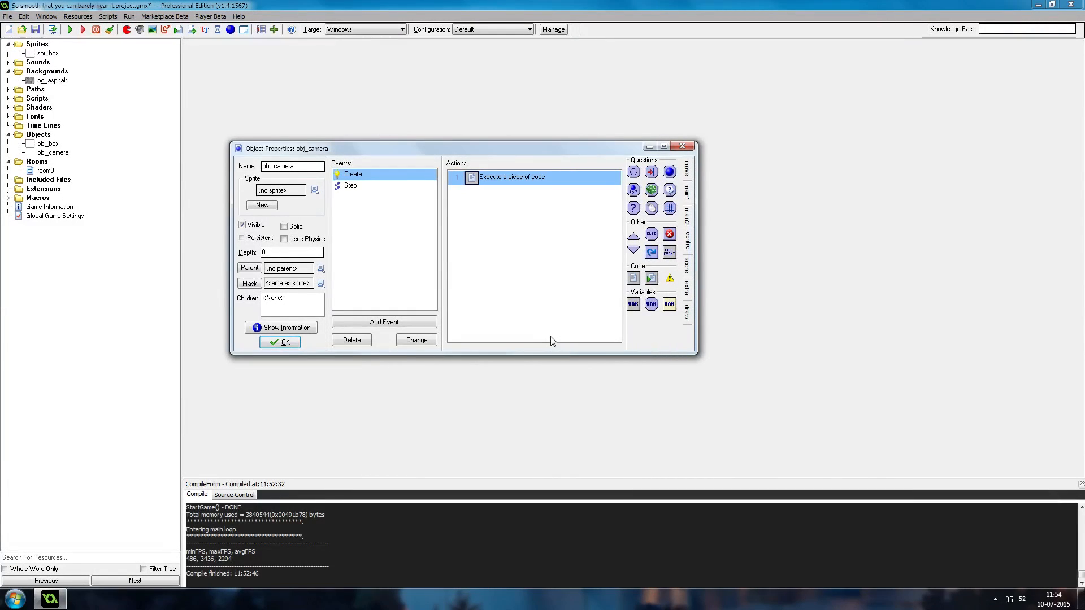
# - Delete obj_camera from the resource tree and confirm its removal
pyautogui.click(53, 143)
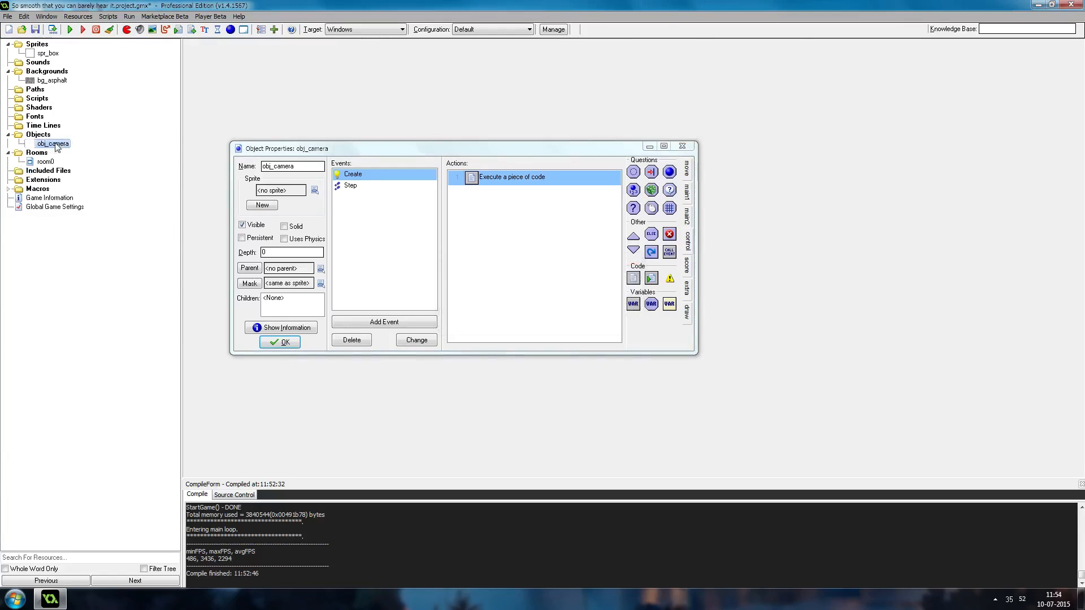
pyautogui.press('Delete')
pyautogui.press('Return')
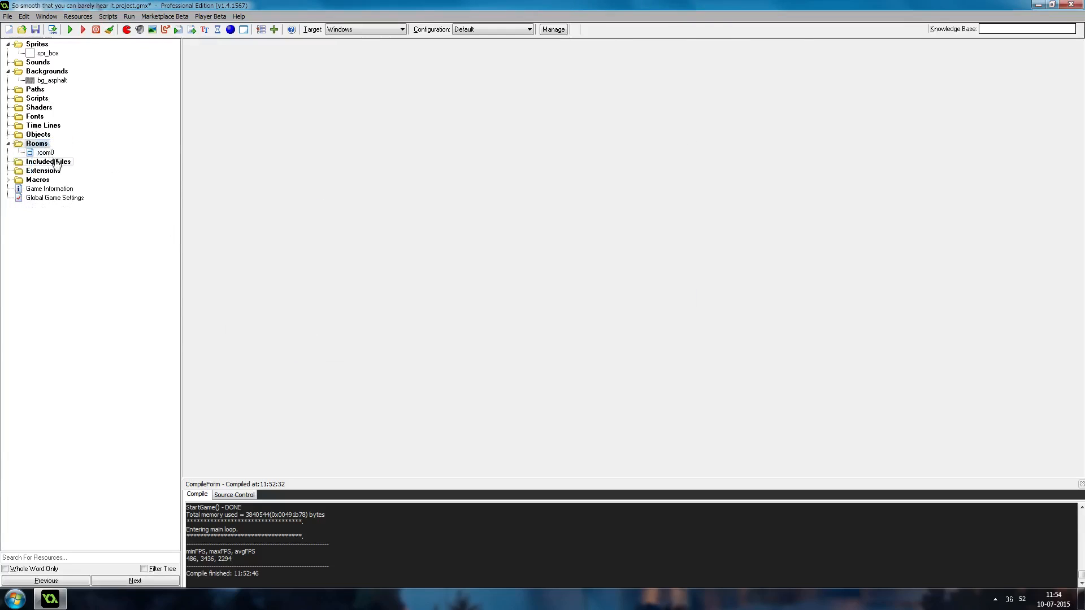
# - Delete room0 from the project and confirm
pyautogui.click(44, 153)
pyautogui.press('Delete')
pyautogui.press('Return')
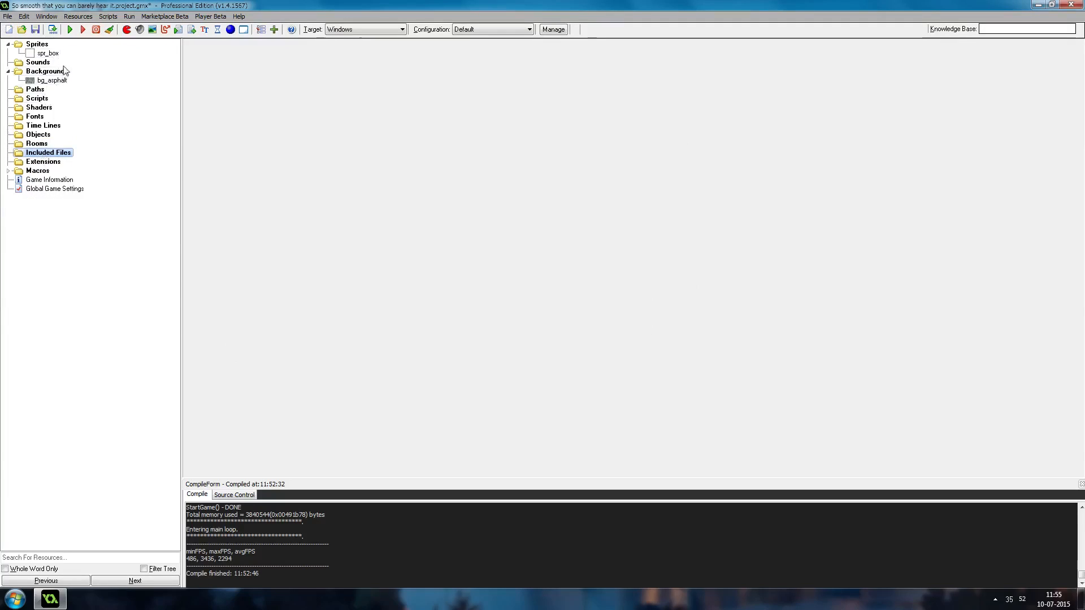
# - Inspect the spr_box sprite and bg_asphalt background properties, closing each unchanged
pyautogui.doubleClick(48, 53)
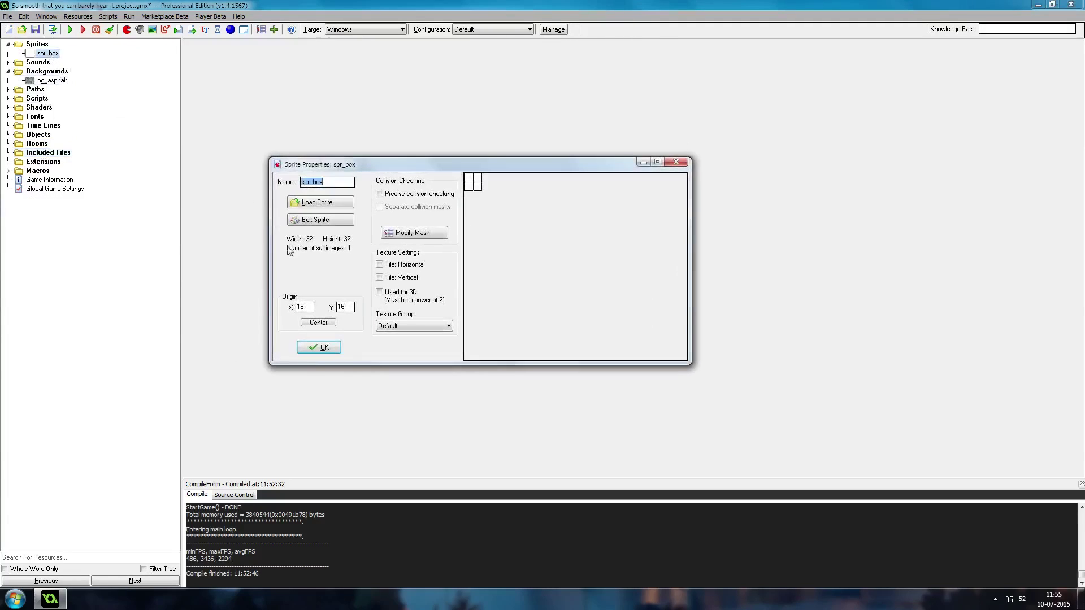
pyautogui.click(324, 348)
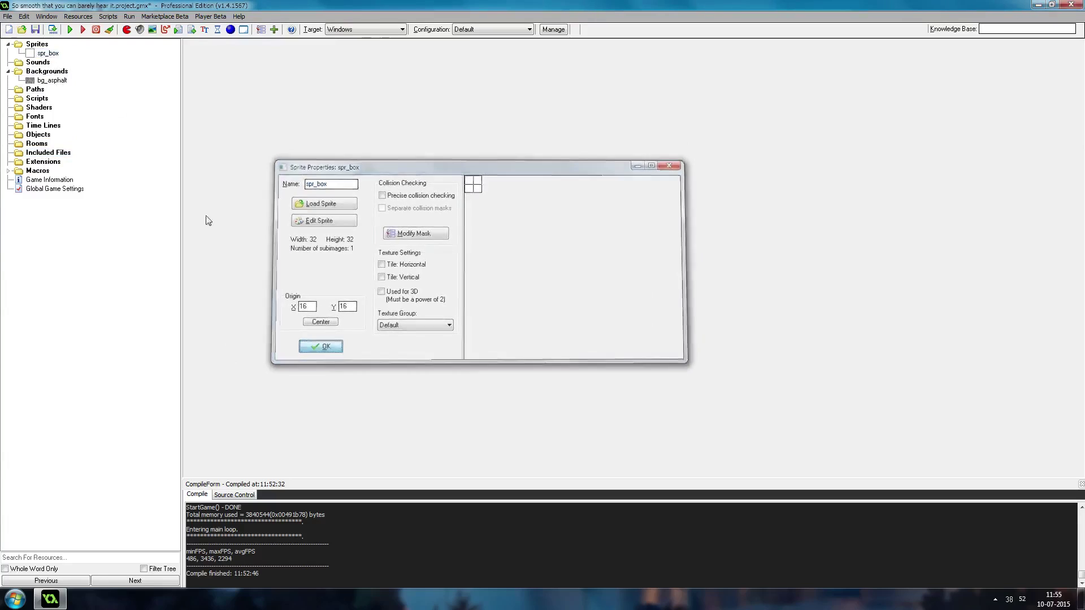
pyautogui.doubleClick(51, 80)
pyautogui.click(134, 354)
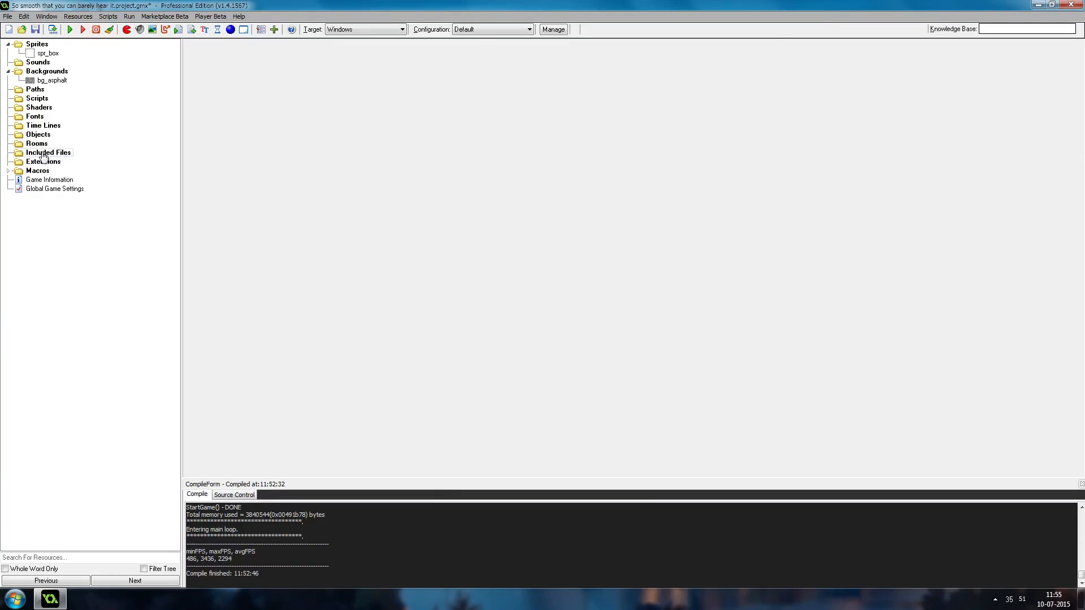
# - Create room1 with bg_asphalt as its tiled background and keep the settings
pyautogui.rightClick(36, 143)
pyautogui.click(39, 151)
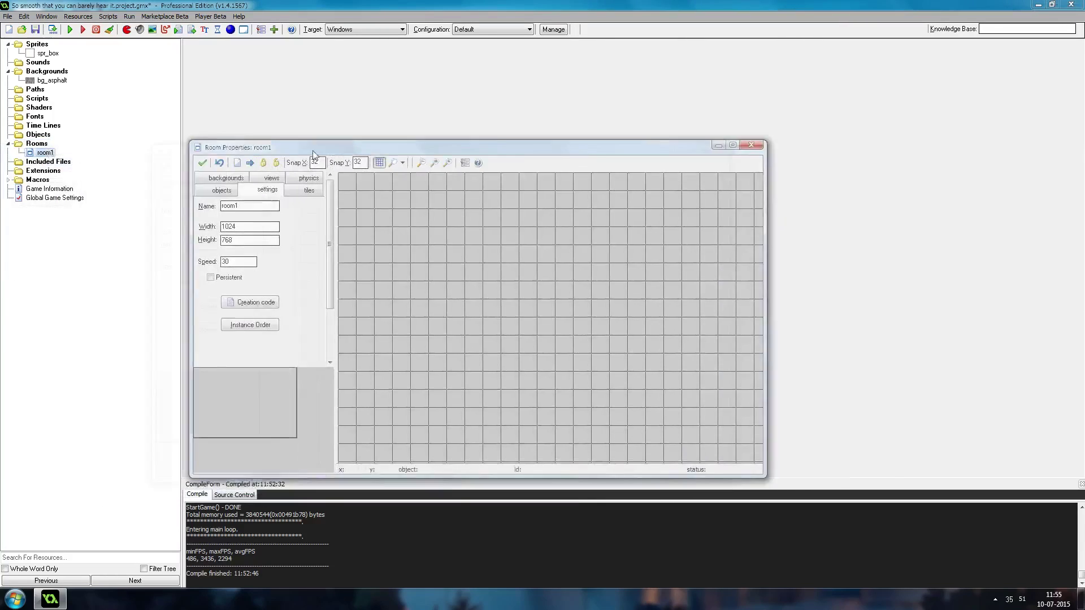
pyautogui.moveTo(254, 171); pyautogui.dragTo(491, 141)
pyautogui.click(354, 183)
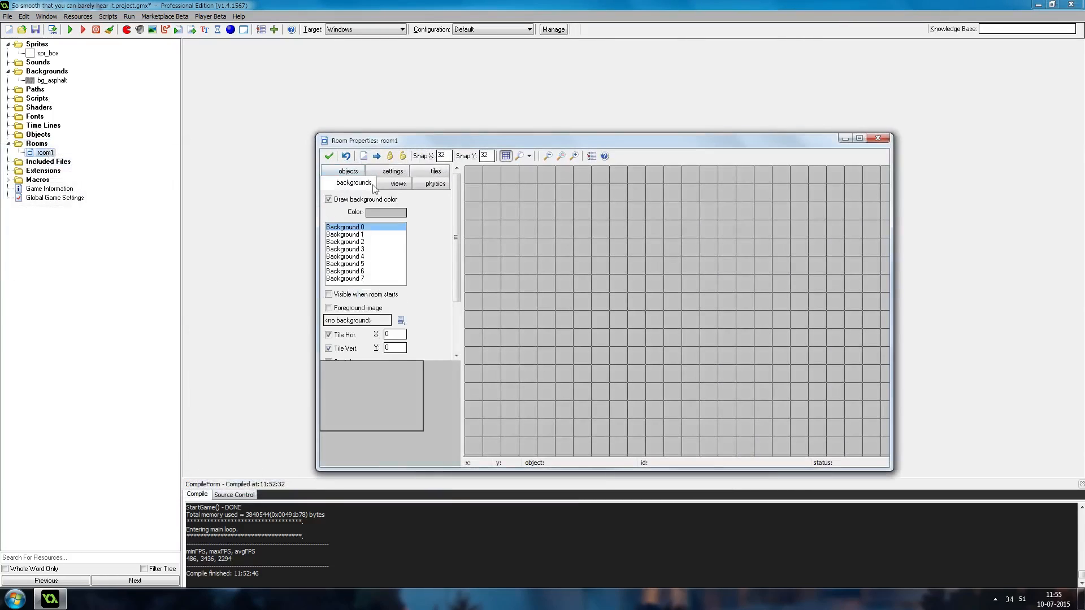
pyautogui.click(400, 321)
pyautogui.click(453, 348)
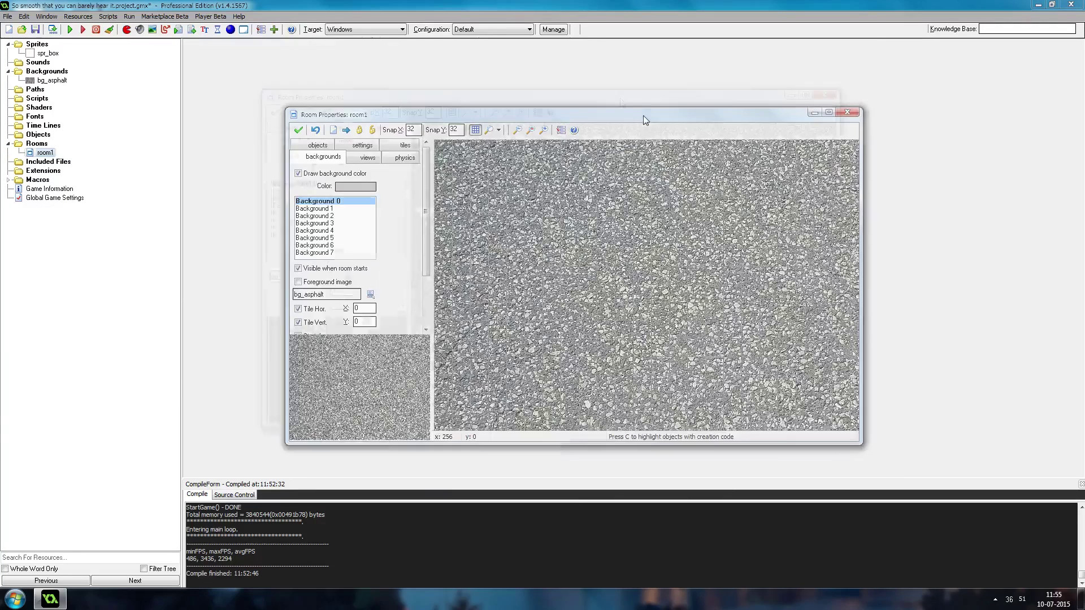
pyautogui.moveTo(760, 139); pyautogui.dragTo(696, 87)
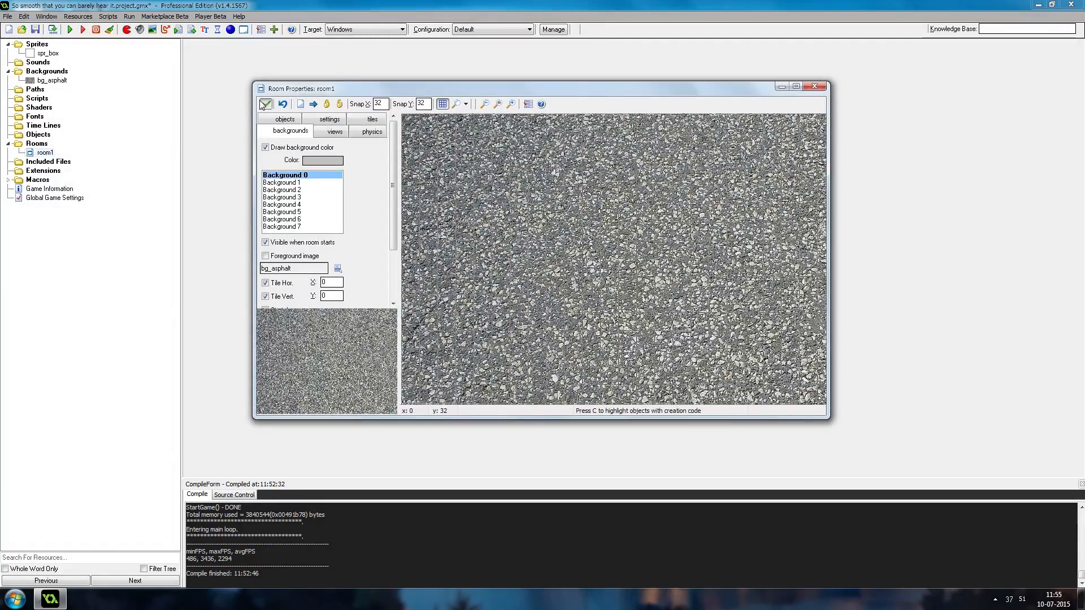
pyautogui.click(265, 104)
pyautogui.rightClick(38, 134)
# - Create the new object obj_player and assign spr_box as its sprite
pyautogui.click(43, 144)
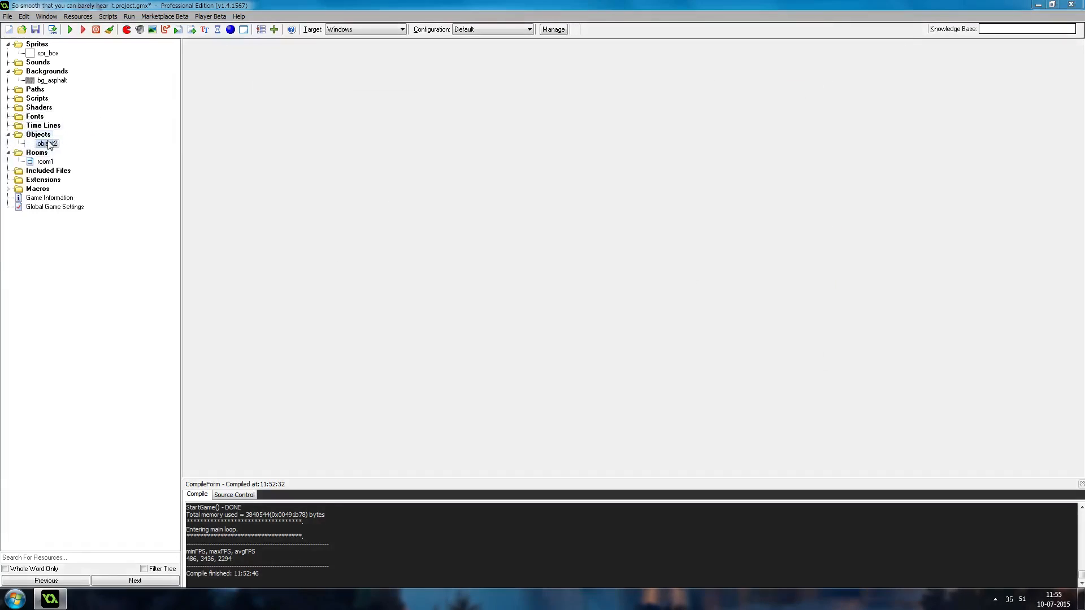
pyautogui.write('obj_pl')
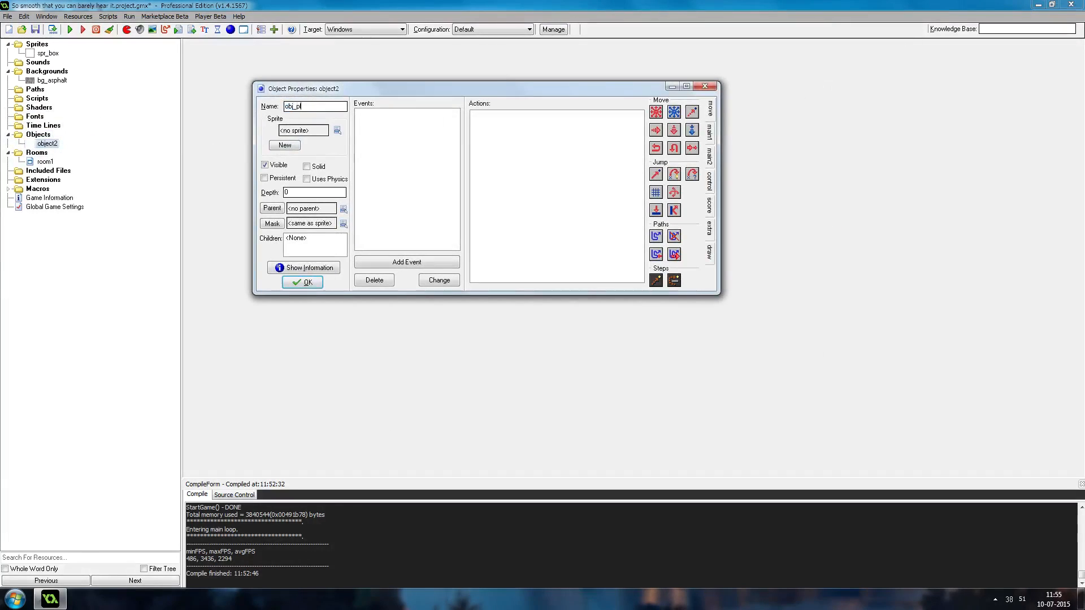
pyautogui.write('ayer')
pyautogui.click(336, 131)
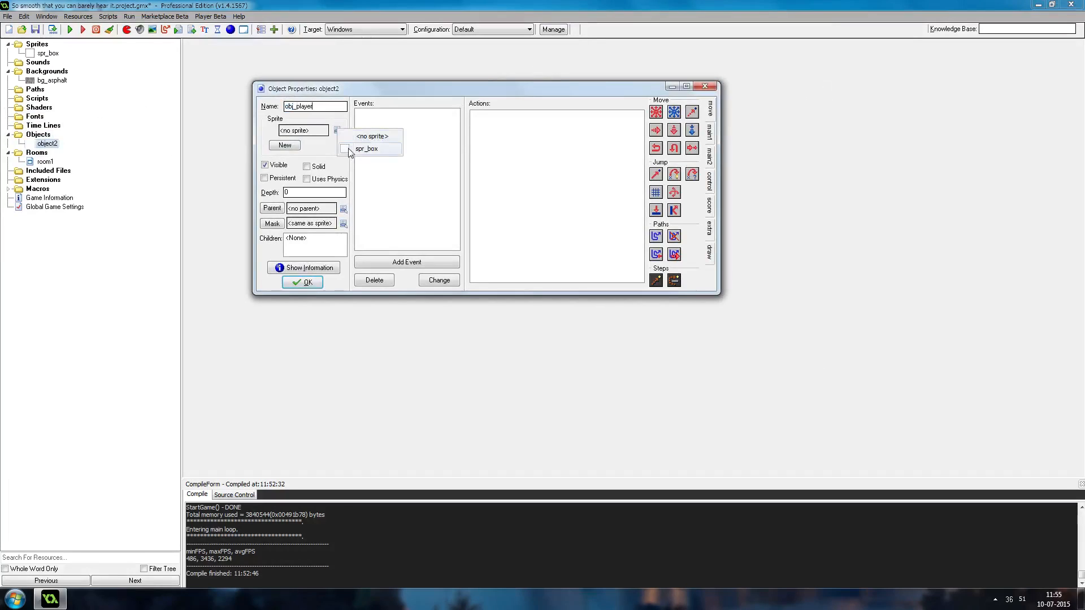
pyautogui.click(367, 150)
pyautogui.moveTo(462, 88); pyautogui.dragTo(543, 136)
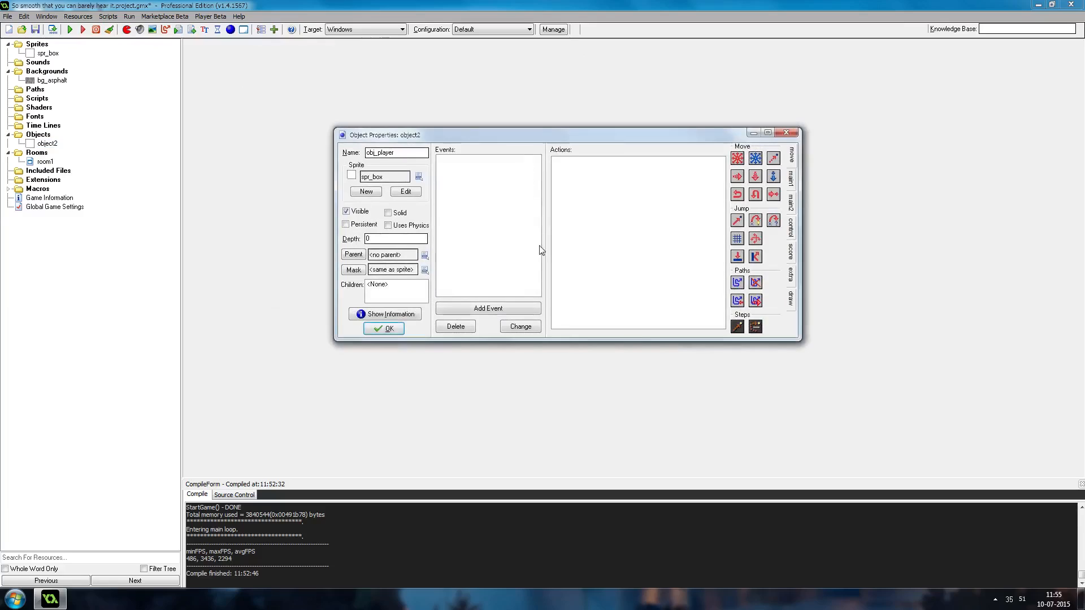
# - Add a Step event to obj_player with an Execute Code action
pyautogui.click(521, 305)
pyautogui.click(517, 284)
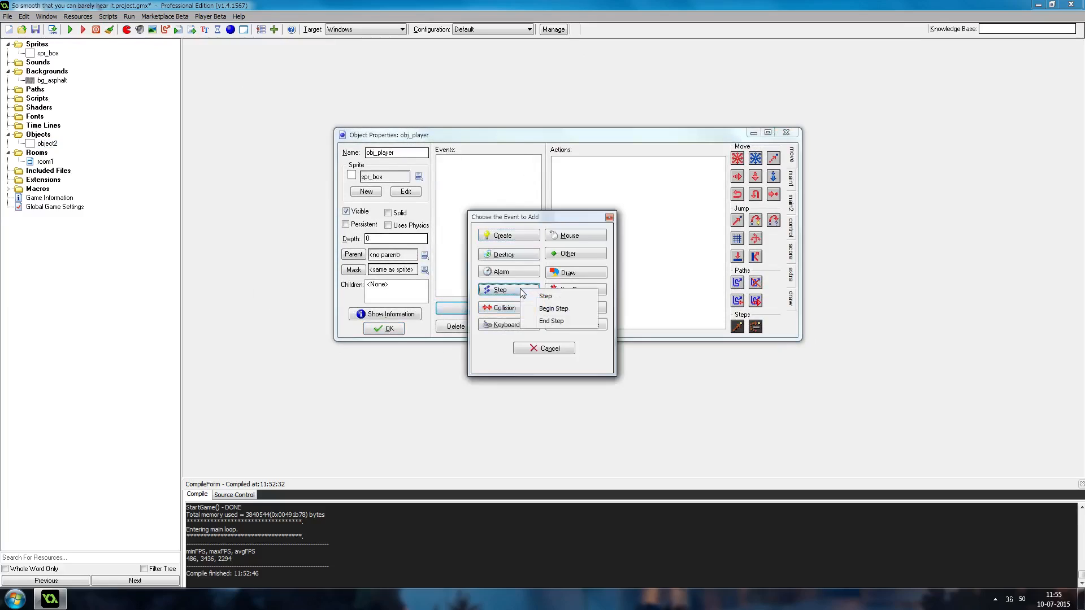
pyautogui.click(563, 295)
pyautogui.click(791, 250)
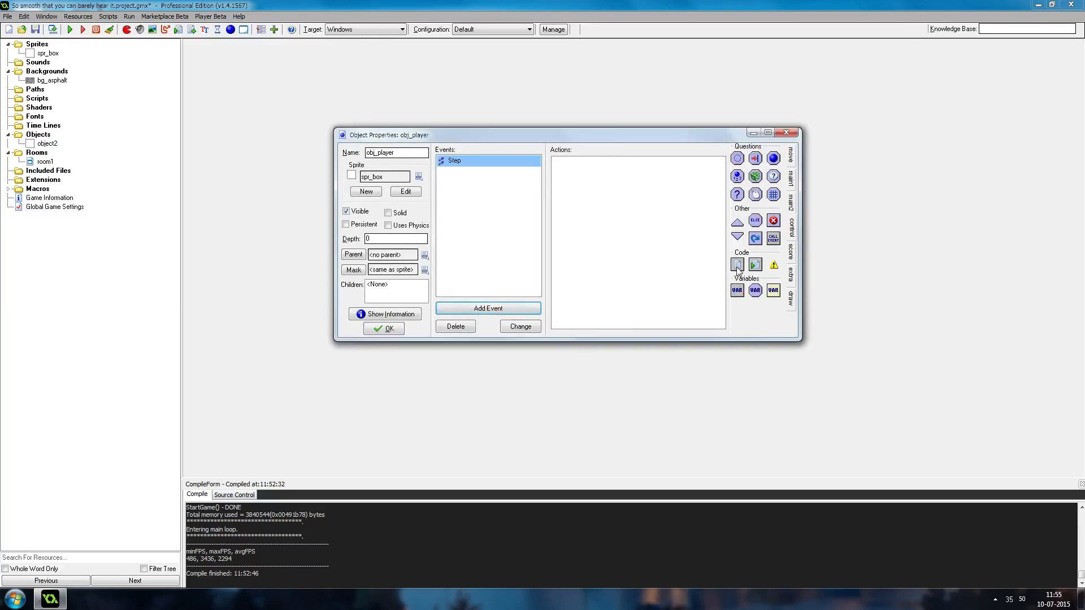
pyautogui.moveTo(737, 274)
pyautogui.mouseDown()
pyautogui.moveTo(635, 213)
pyautogui.moveTo(473, 254)
pyautogui.mouseUp()
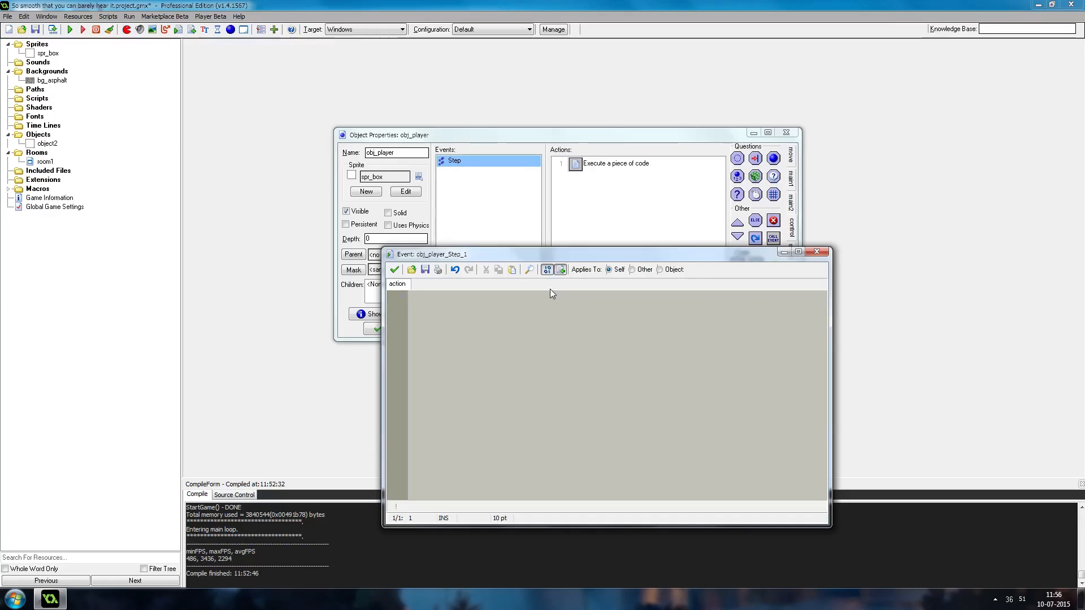
pyautogui.write('if (')
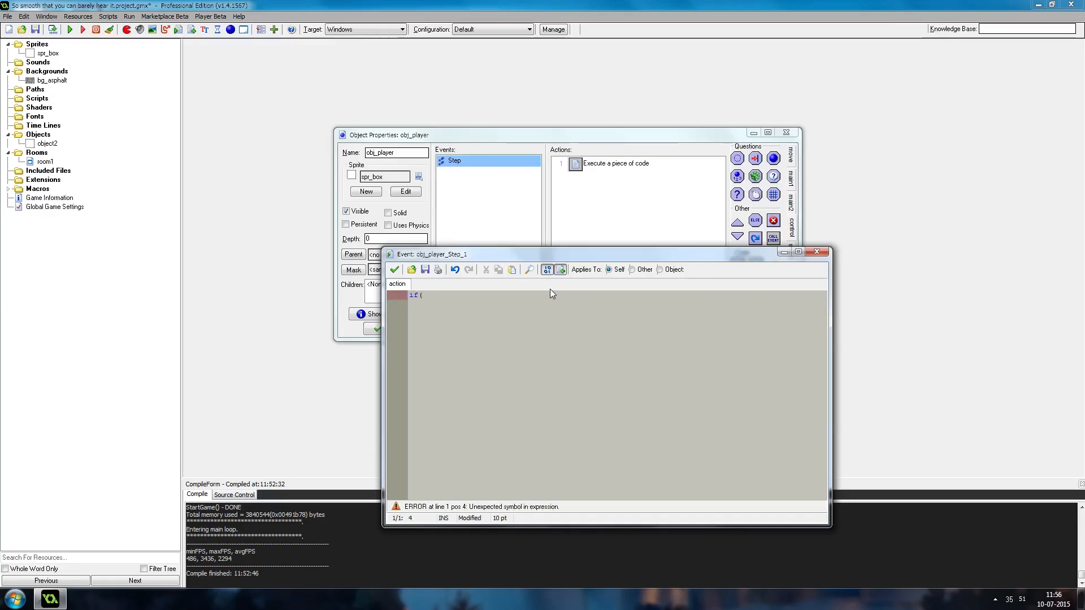
pyautogui.write('keyboard')
pyautogui.write('_check(')
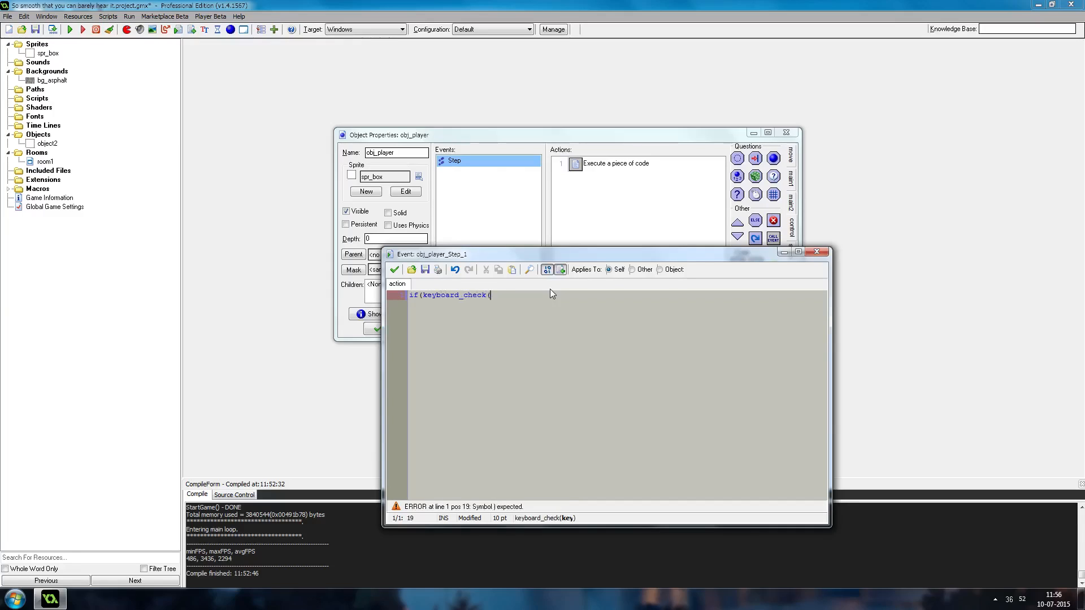
pyautogui.write('vk_up))')
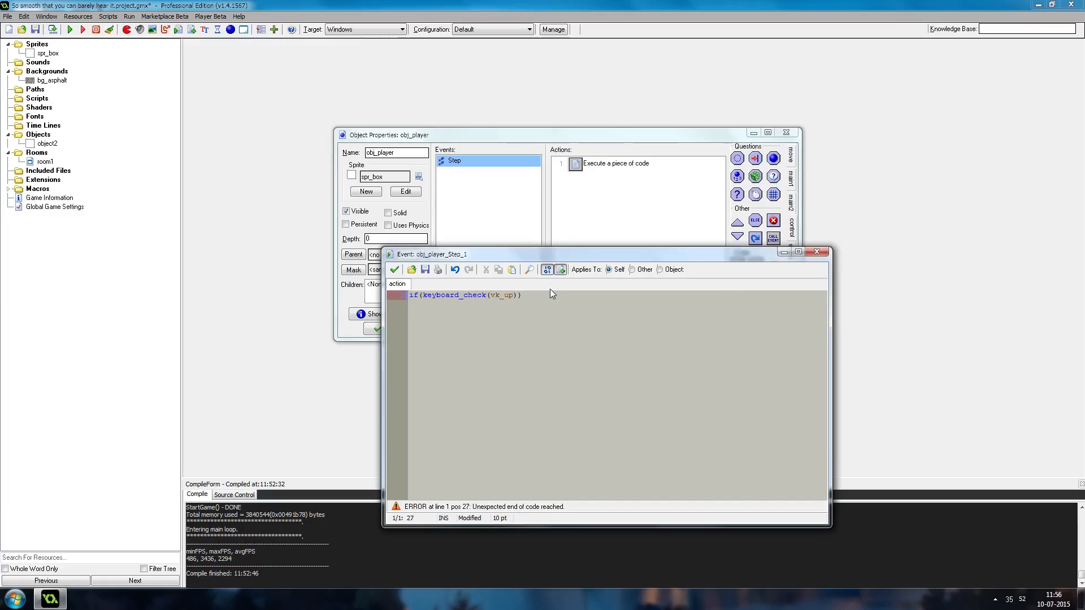
# - Begin the Step code with if(keyboard_check(vk_up)) and start adding another event
pyautogui.moveTo(537, 254); pyautogui.dragTo(490, 354)
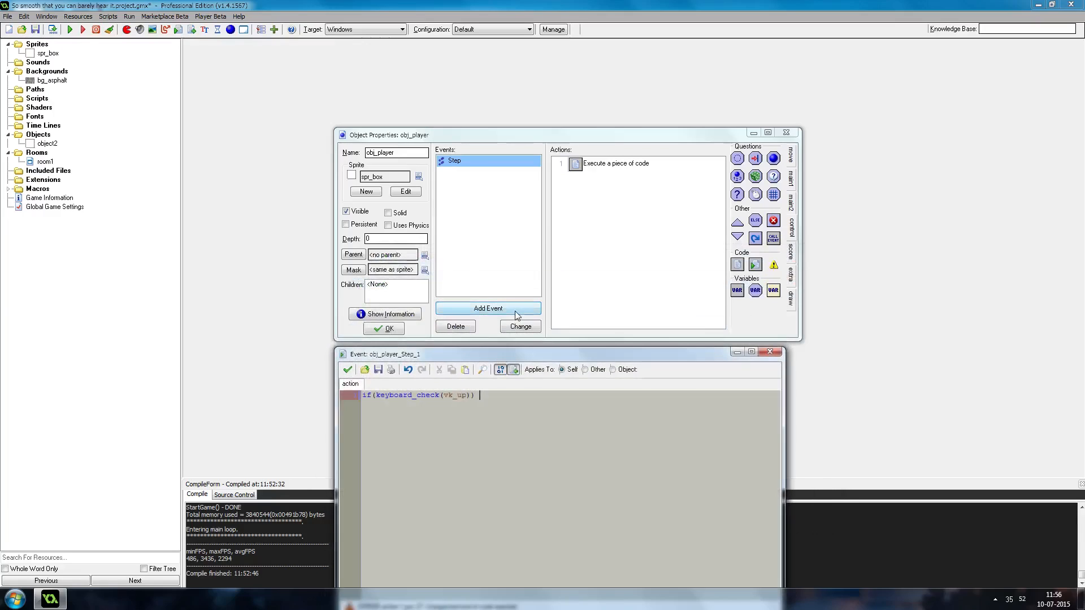
pyautogui.click(487, 309)
# - Add a Create event whose code sets movespeed = 6, then return to the Step code
pyautogui.click(505, 236)
pyautogui.click(738, 265)
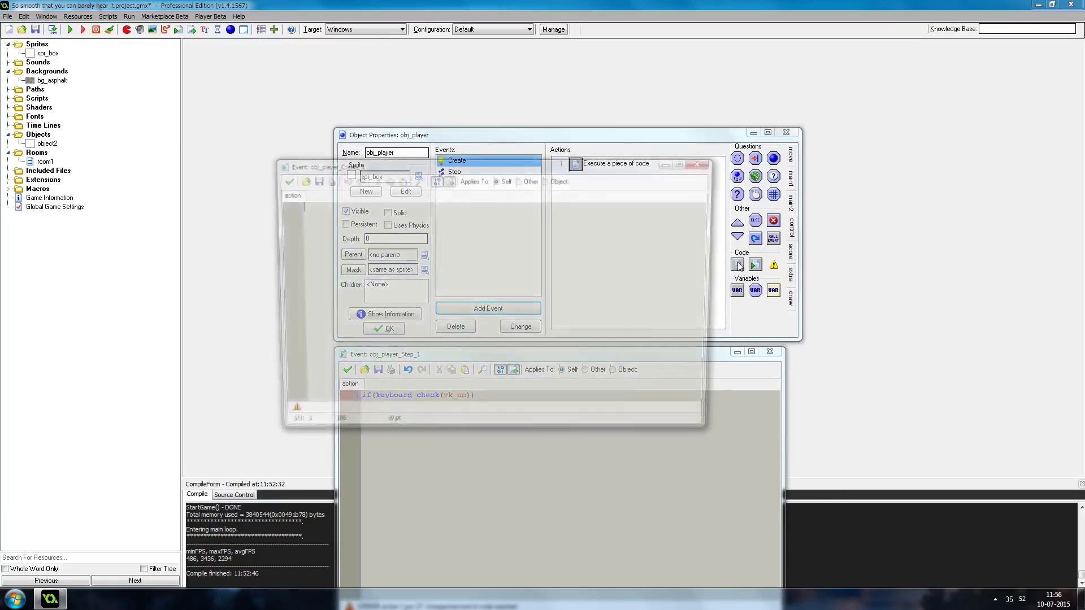
pyautogui.moveTo(475, 167); pyautogui.dragTo(323, 69)
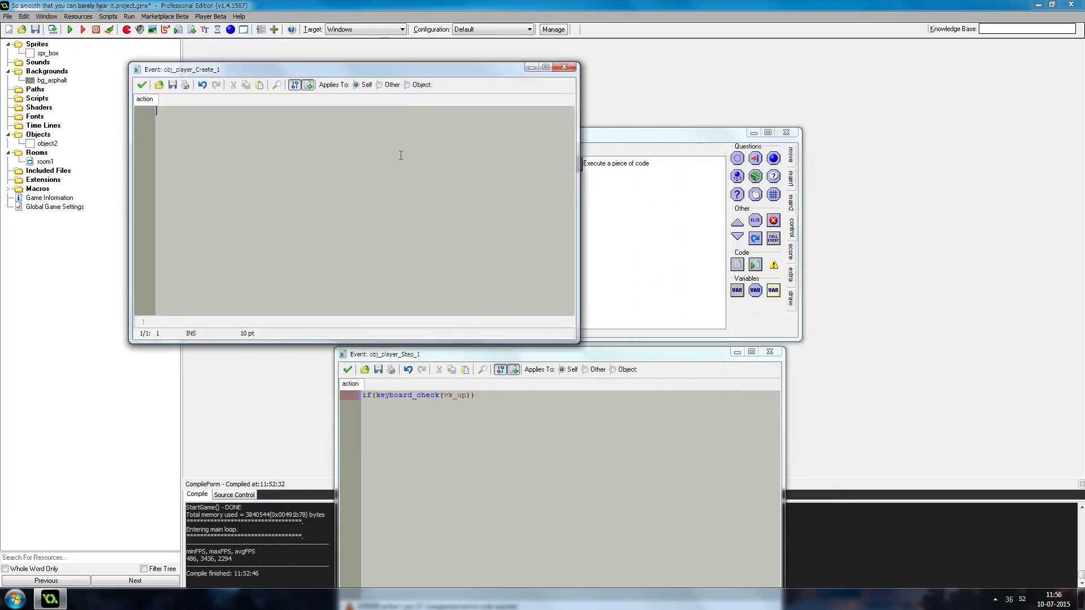
pyautogui.write('movespeed = 6;')
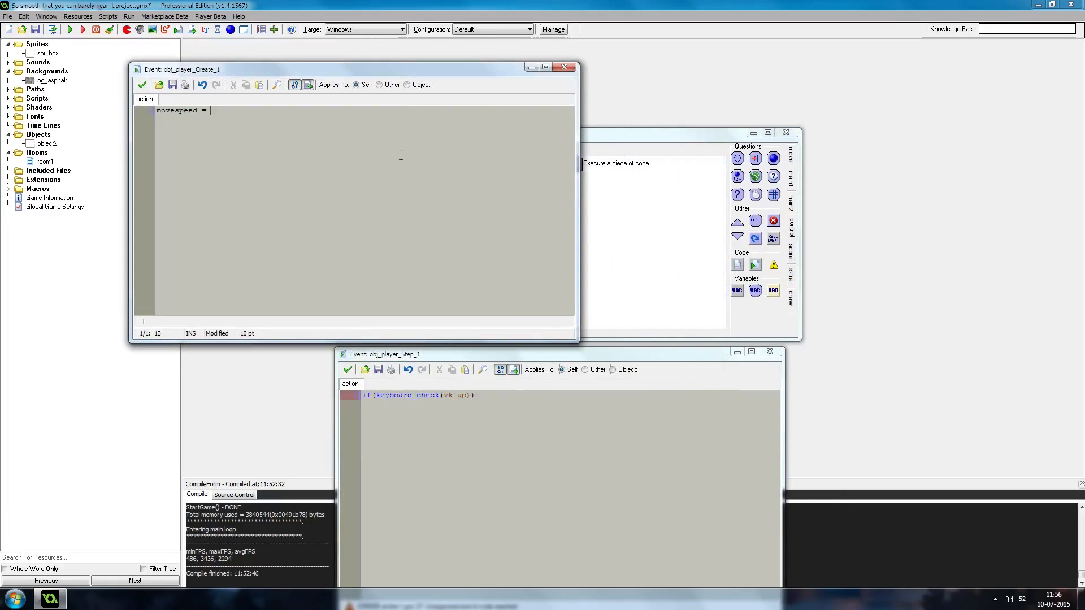
pyautogui.click(142, 86)
pyautogui.click(511, 395)
# - Write four keyboard_check lines moving y/x by movespeed for up, down, left, right, and save obj_player
pyautogui.moveTo(511, 354); pyautogui.dragTo(585, 177)
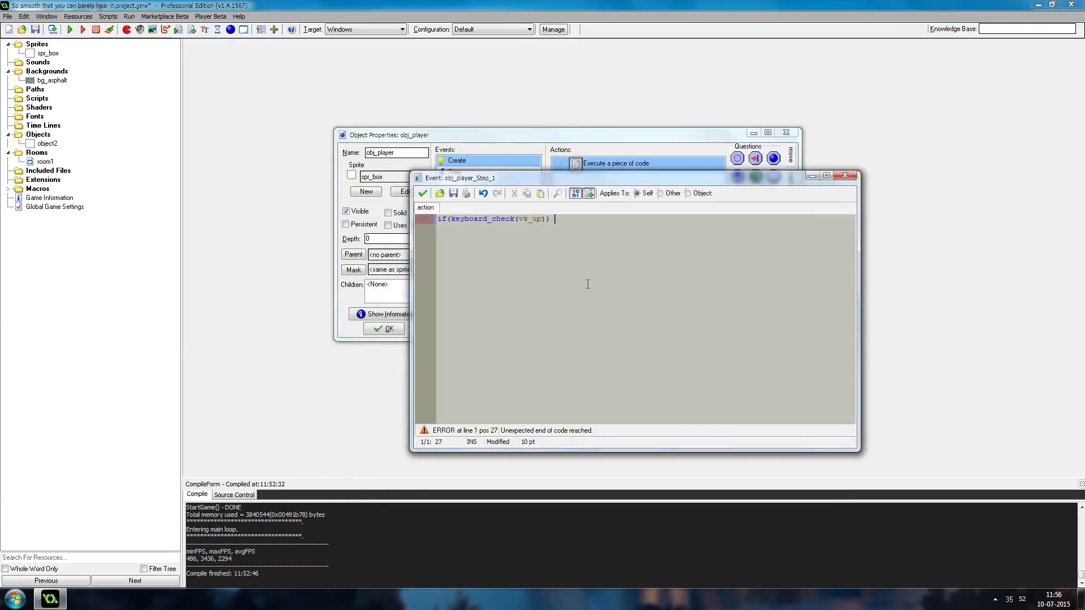
pyautogui.click(646, 219)
pyautogui.write('= ')
pyautogui.write('6;')
pyautogui.press('BackSpace')
pyautogui.press('BackSpace')
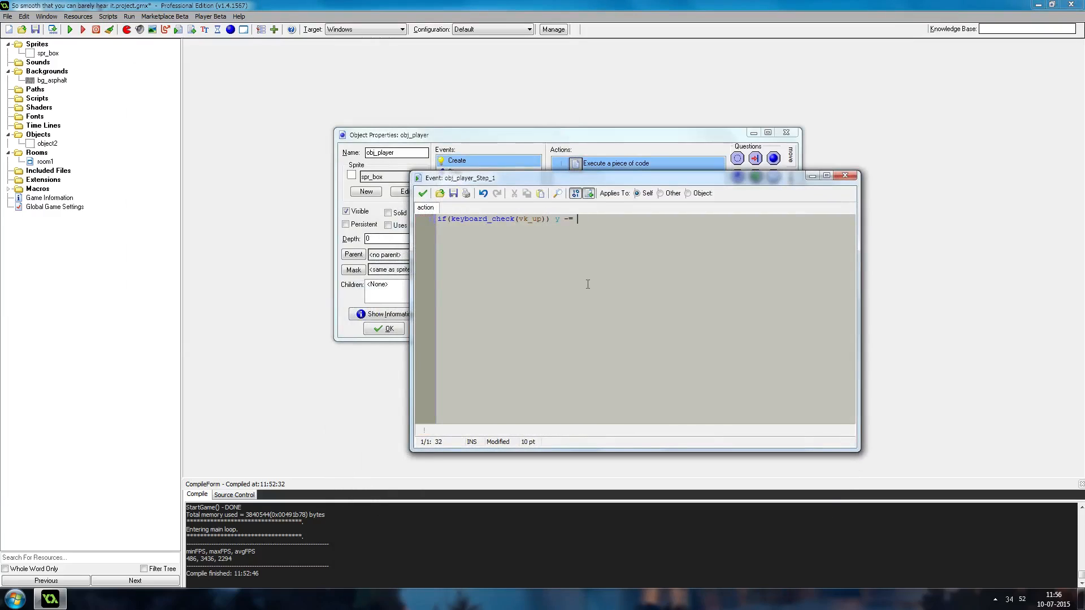
pyautogui.write('movespeed;')
pyautogui.press('Return')
pyautogui.write('if(keyboard_check(vk')
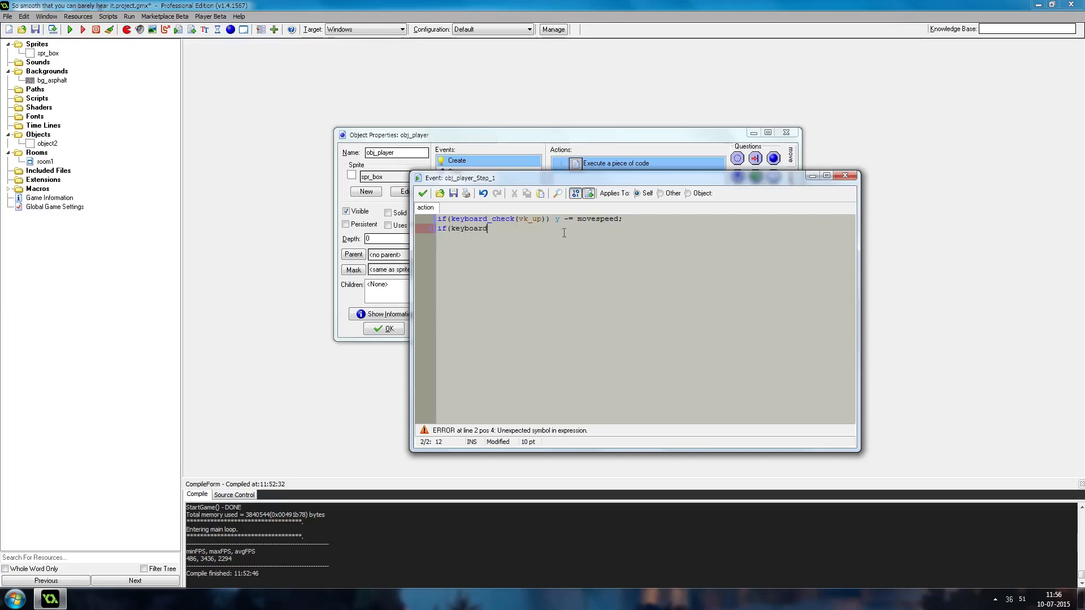
pyautogui.write('_down)) y+')
pyautogui.write('= ')
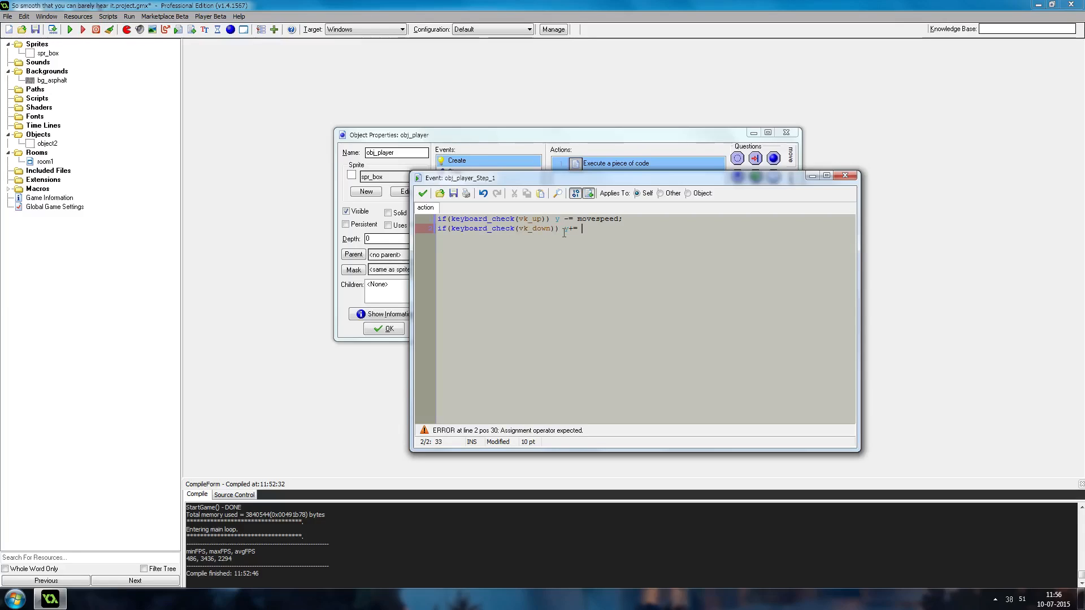
pyautogui.write('+= movespeed')
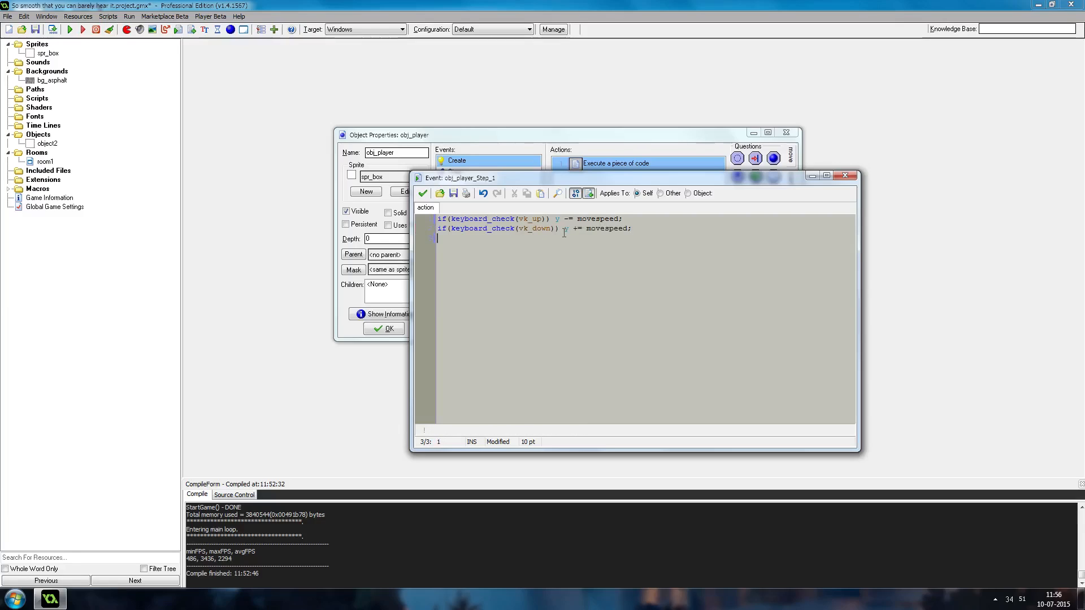
pyautogui.write('if(keyboard_check(vk')
pyautogui.write('_lef')
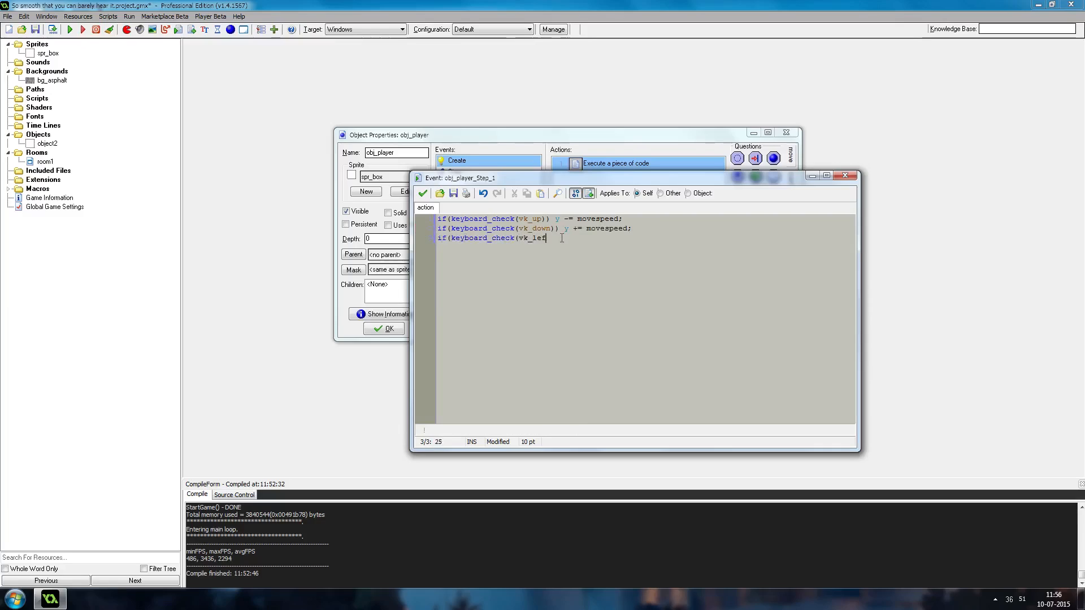
pyautogui.write('t)) x -= movespe')
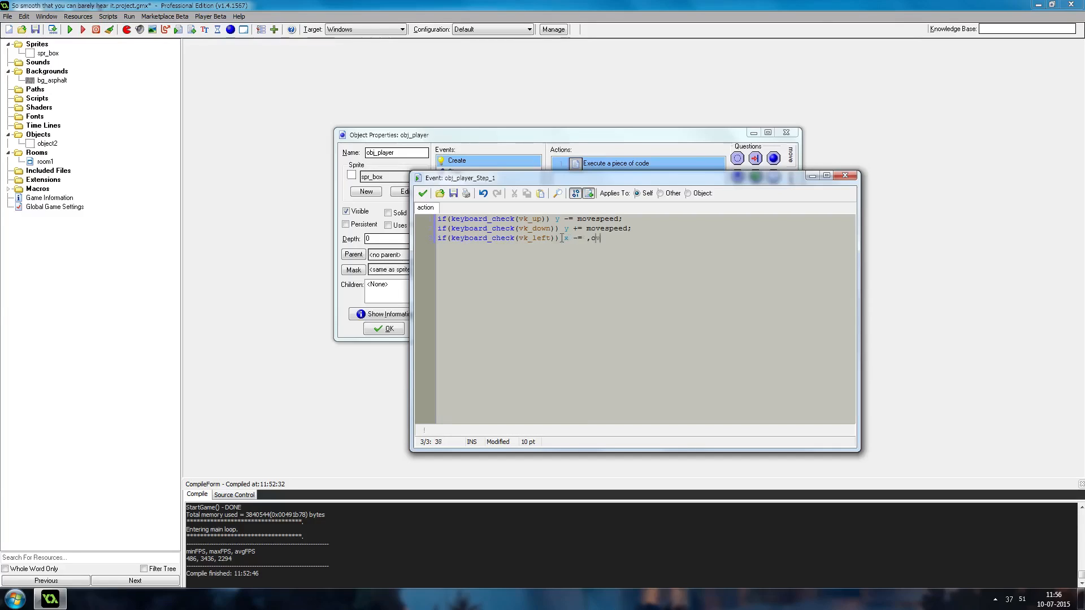
pyautogui.write('ed;')
pyautogui.press('Return')
pyautogui.write('if(keyboard_check(vk_')
pyautogui.write('right)) x')
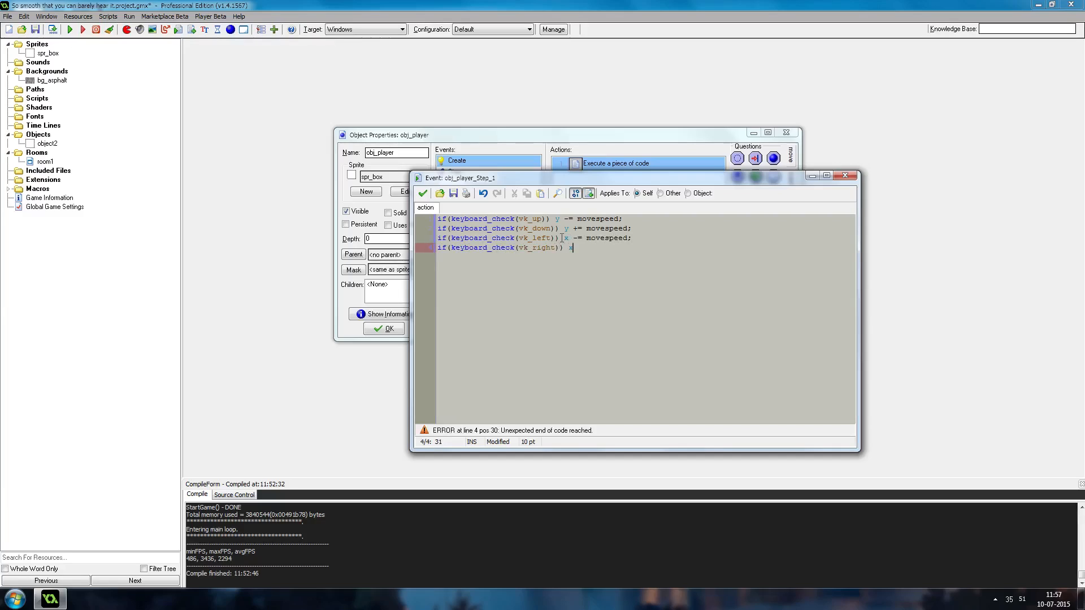
pyautogui.write('+=')
pyautogui.write(' movespeed;')
pyautogui.click(422, 193)
pyautogui.click(385, 328)
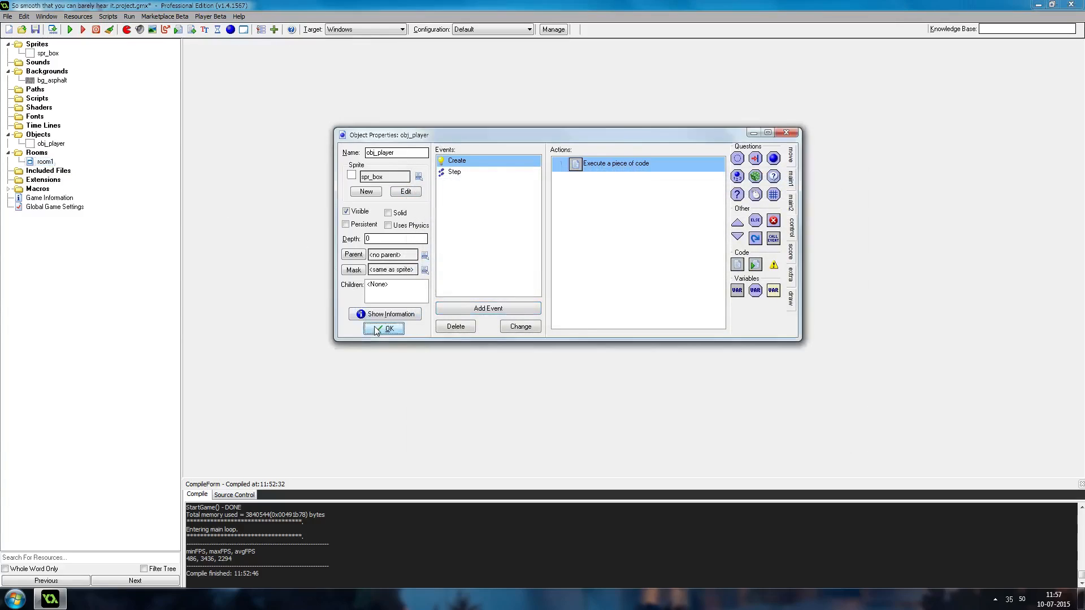
# - Place an obj_player instance into room1
pyautogui.doubleClick(40, 162)
pyautogui.click(286, 133)
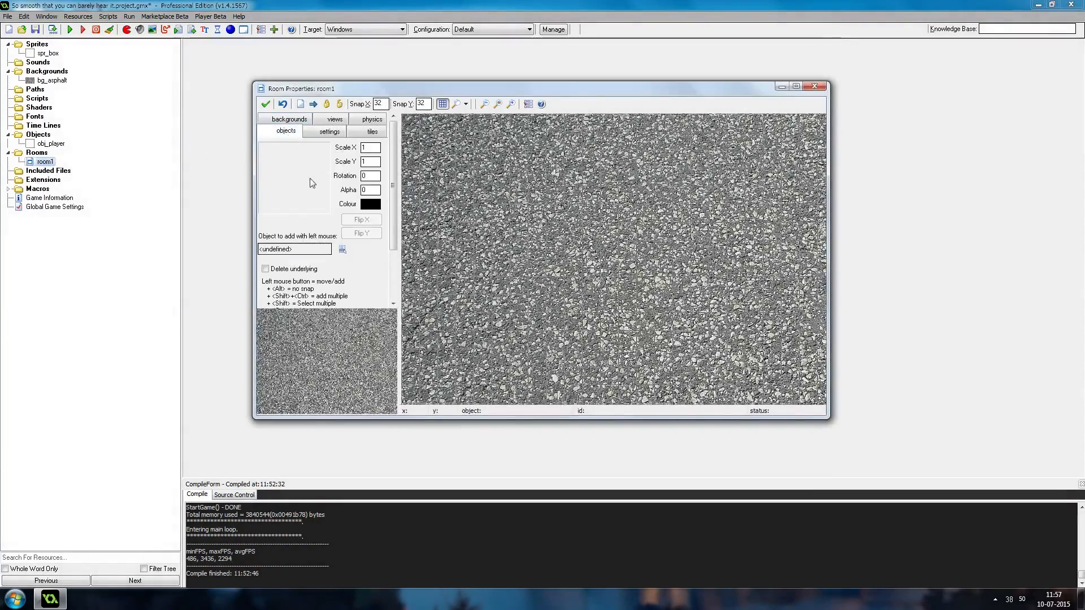
pyautogui.click(342, 187)
pyautogui.click(582, 205)
# - Run the game with F5, move the box with the arrow keys, then stop the game
pyautogui.press('F5')
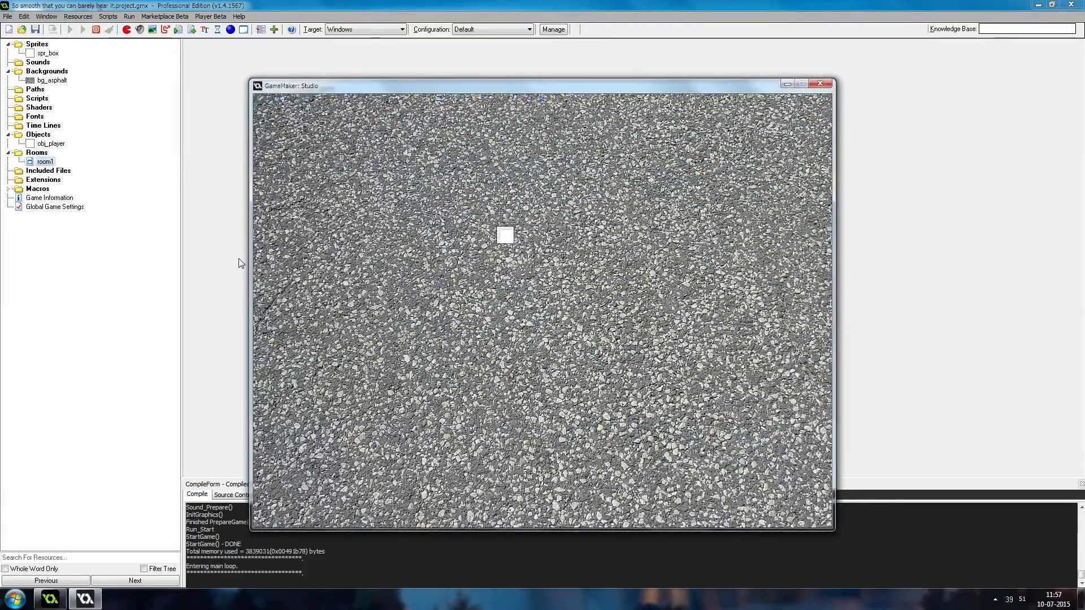
pyautogui.press('Right')
pyautogui.press('Down')
pyautogui.press('Left')
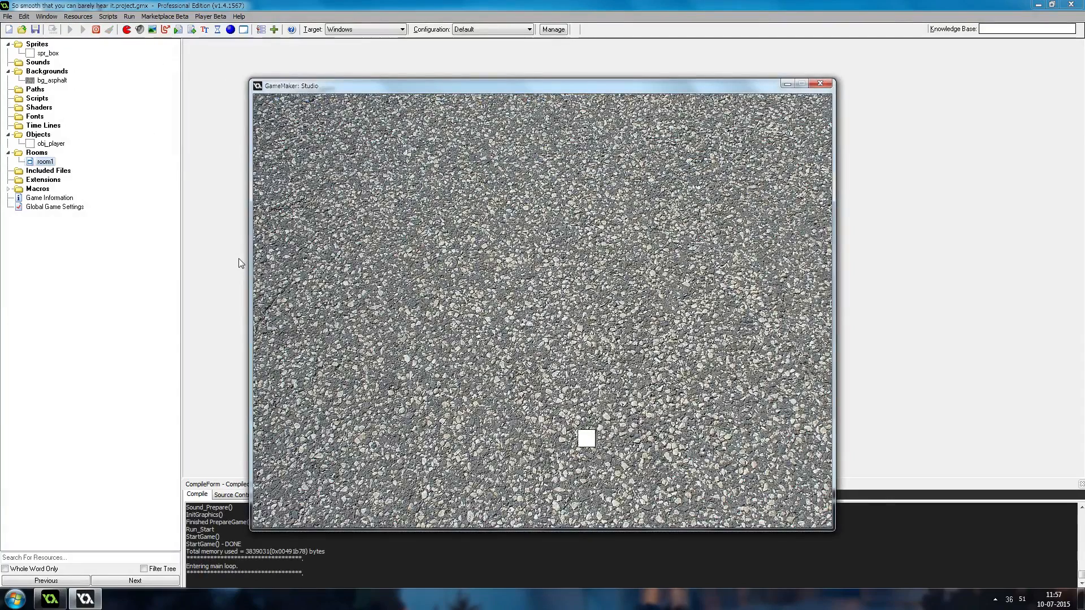
pyautogui.press('Left')
pyautogui.press('Up')
pyautogui.press('Up')
pyautogui.press('Right')
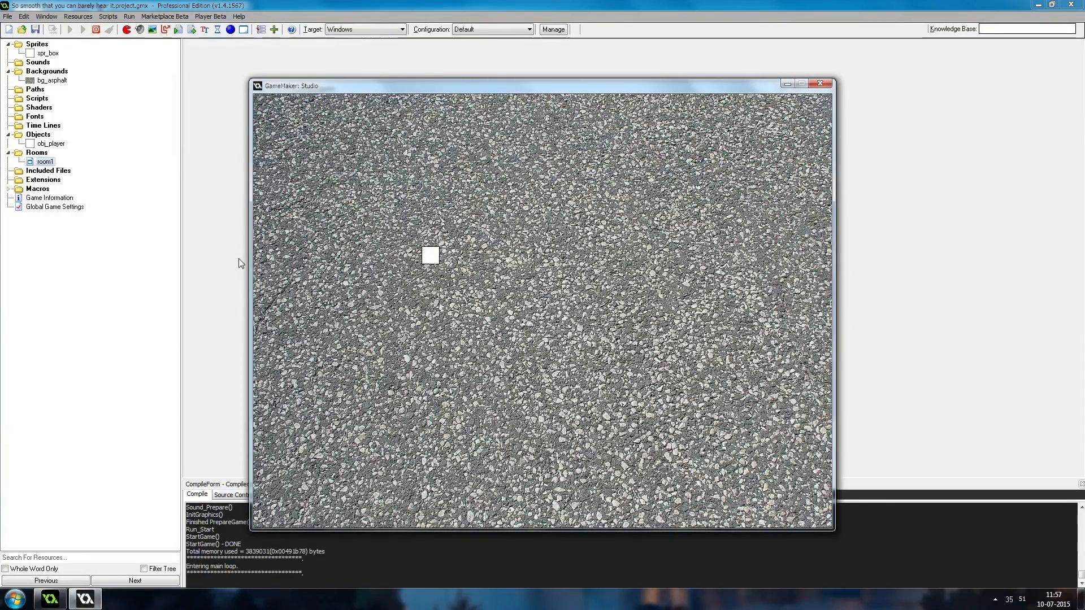
pyautogui.press('Right')
pyautogui.press('Up')
pyautogui.press('Right')
pyautogui.press('Down')
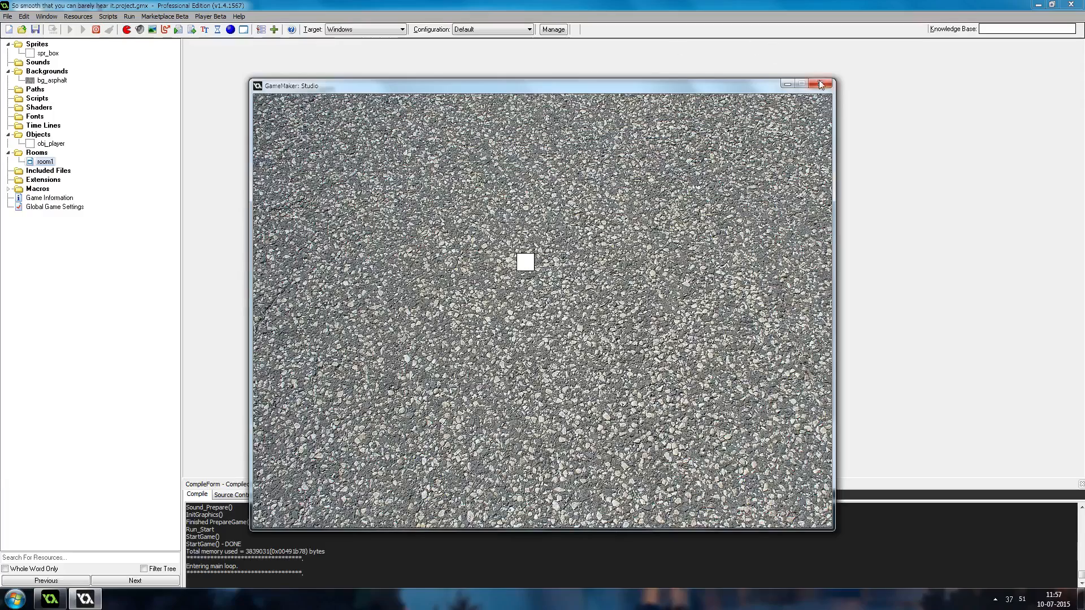
pyautogui.click(822, 84)
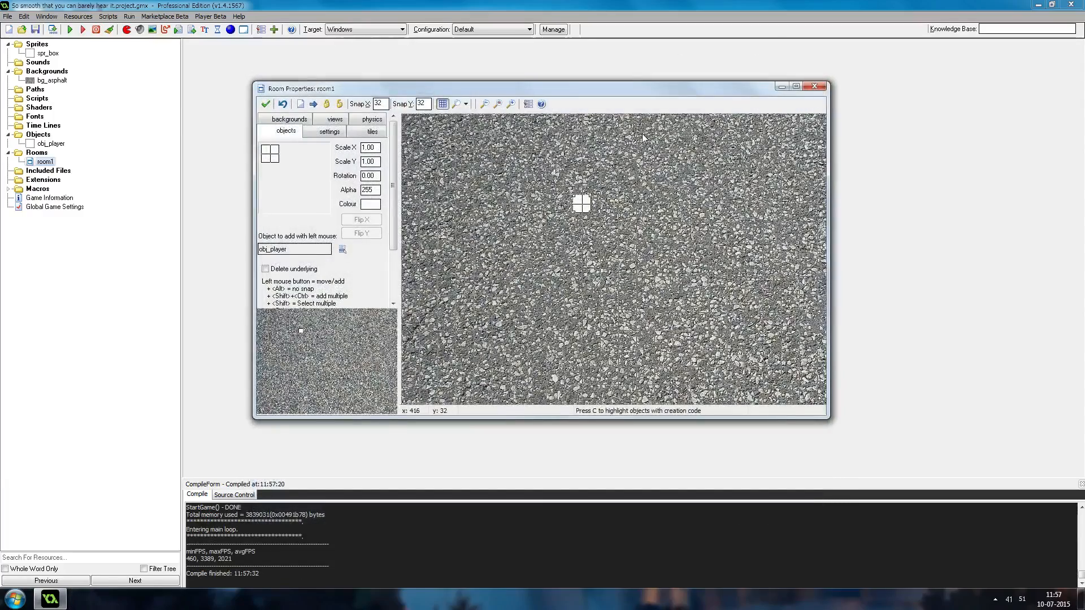
# - Create a new object named obj_camera and start adding its first event
pyautogui.rightClick(40, 143)
pyautogui.click(51, 155)
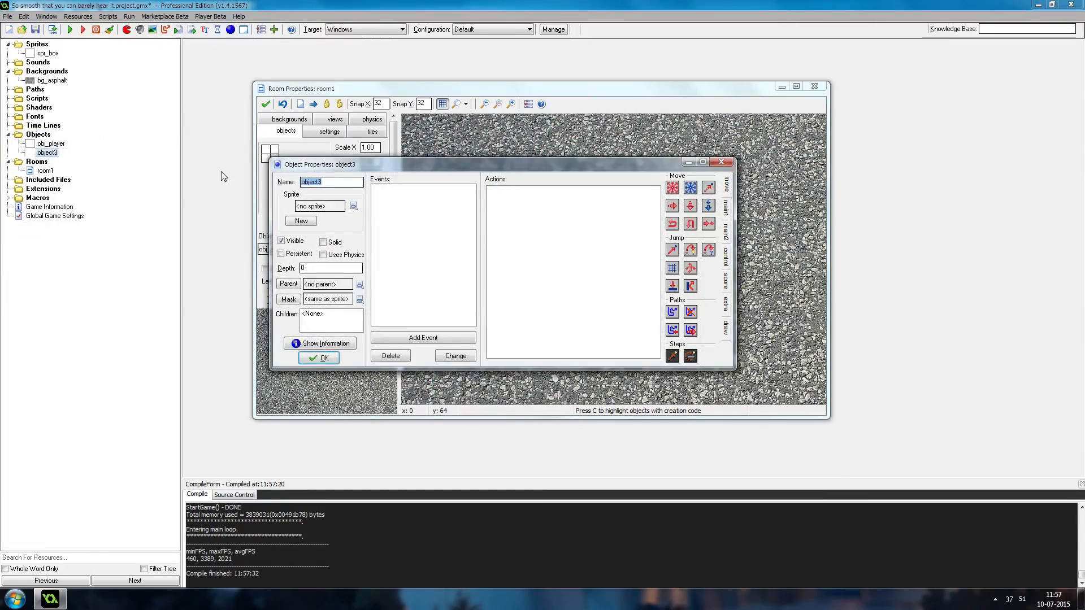
pyautogui.write('obj')
pyautogui.write('camera')
pyautogui.click(439, 262)
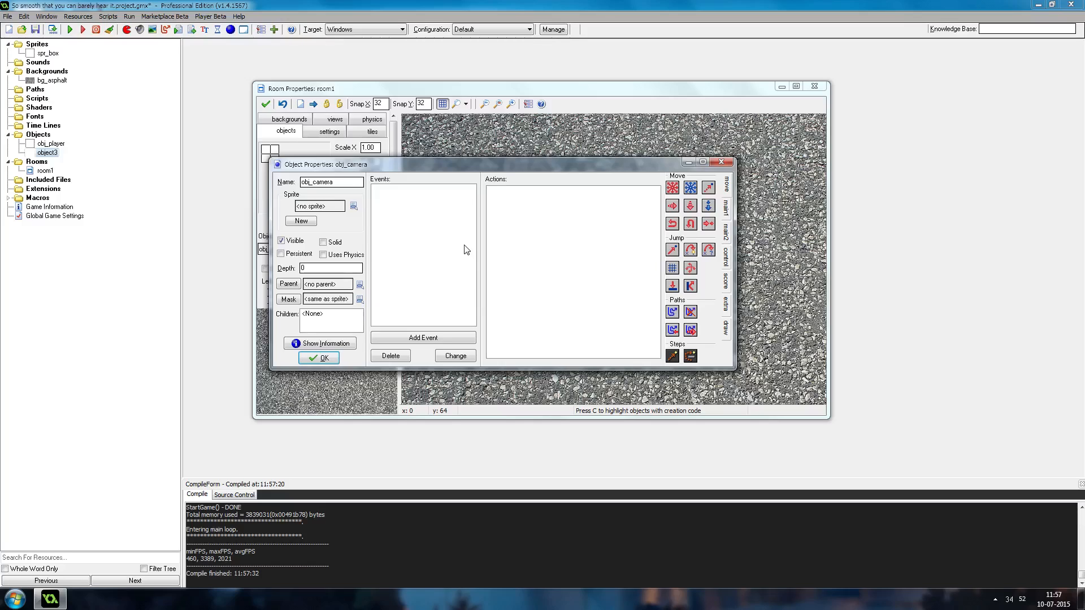
pyautogui.moveTo(480, 166); pyautogui.dragTo(710, 207)
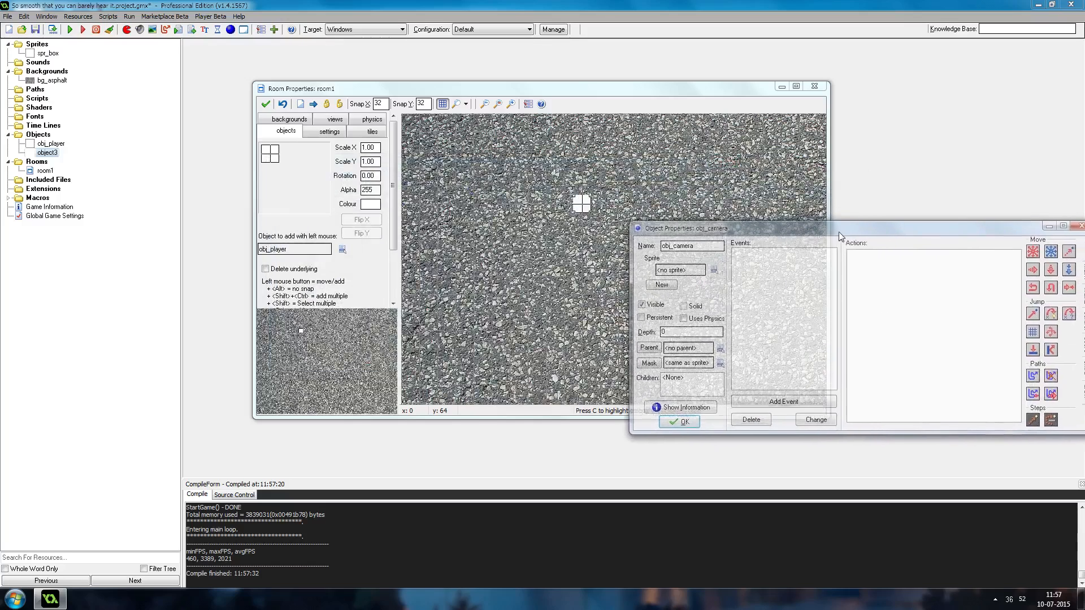
pyautogui.moveTo(838, 231); pyautogui.dragTo(773, 254)
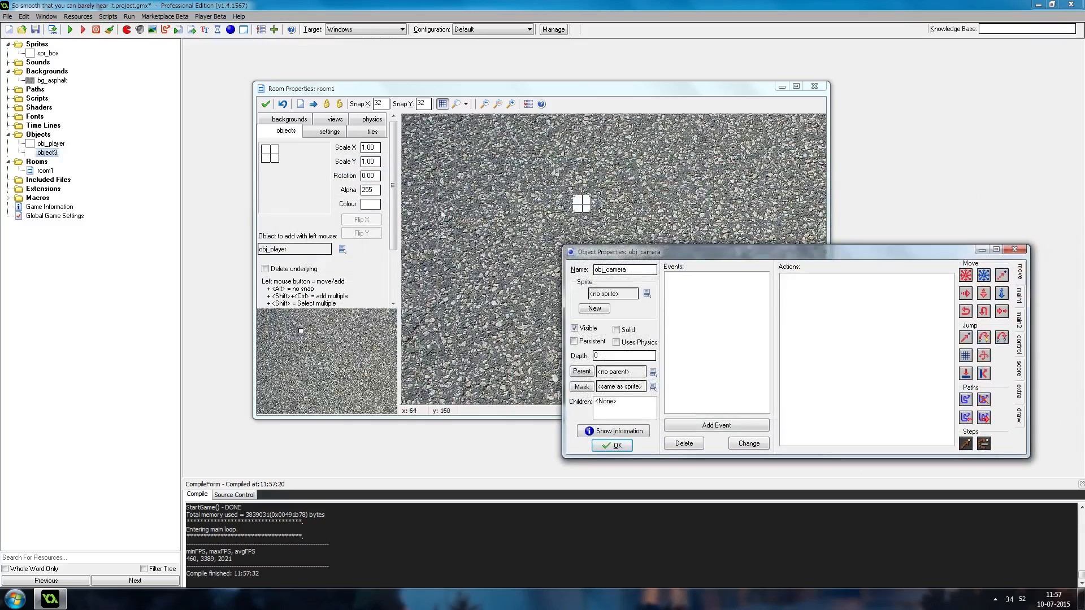
pyautogui.click(716, 425)
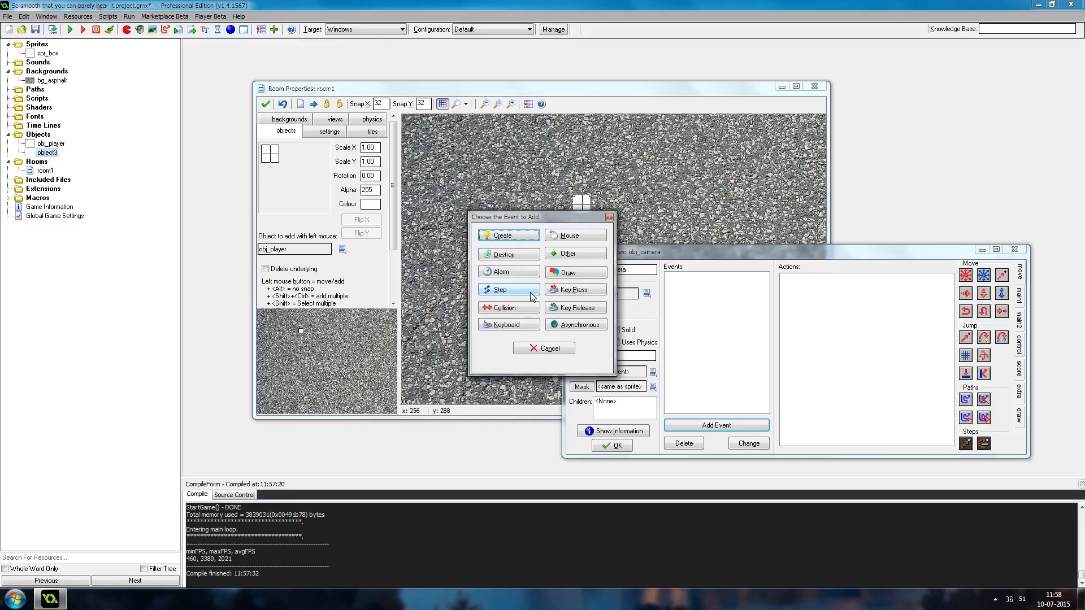
# - Give obj_camera a Step event with an Execute Code action
pyautogui.click(509, 290)
pyautogui.click(584, 298)
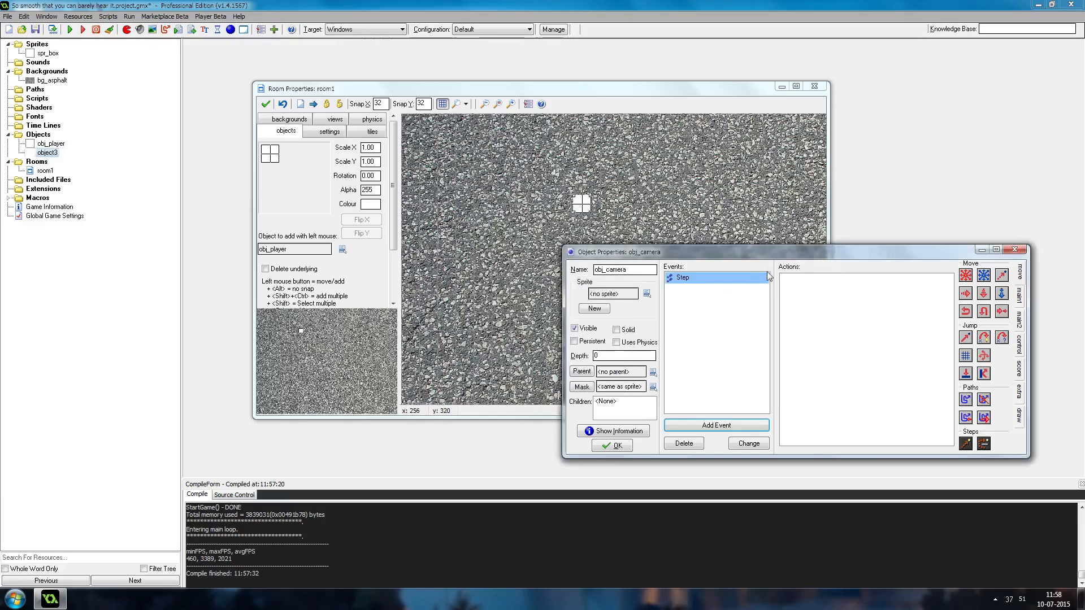
pyautogui.moveTo(770, 254); pyautogui.dragTo(638, 261)
pyautogui.click(887, 360)
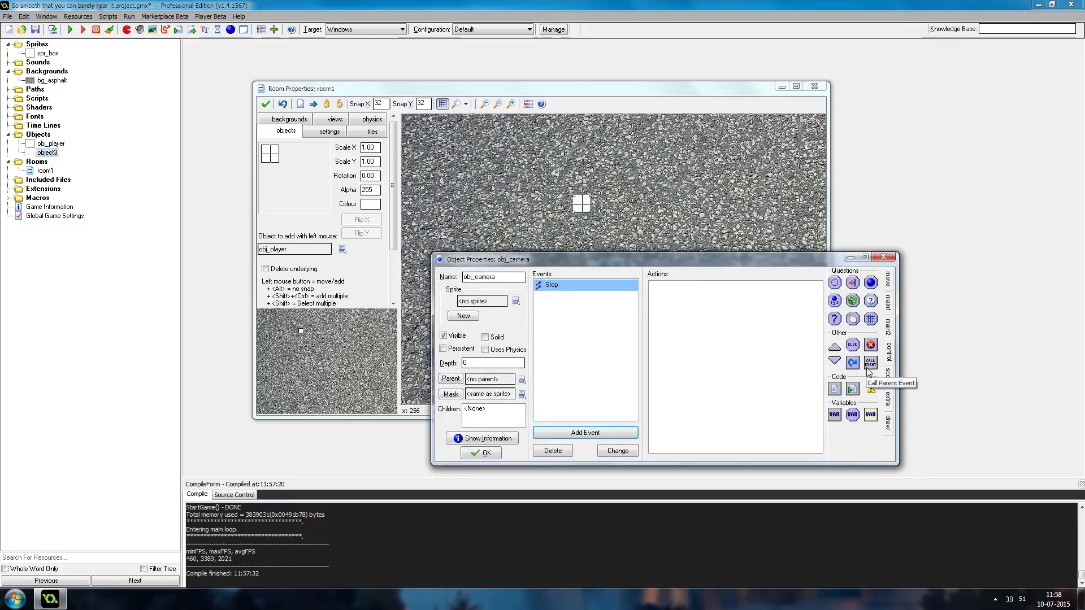
pyautogui.moveTo(835, 388); pyautogui.dragTo(729, 356)
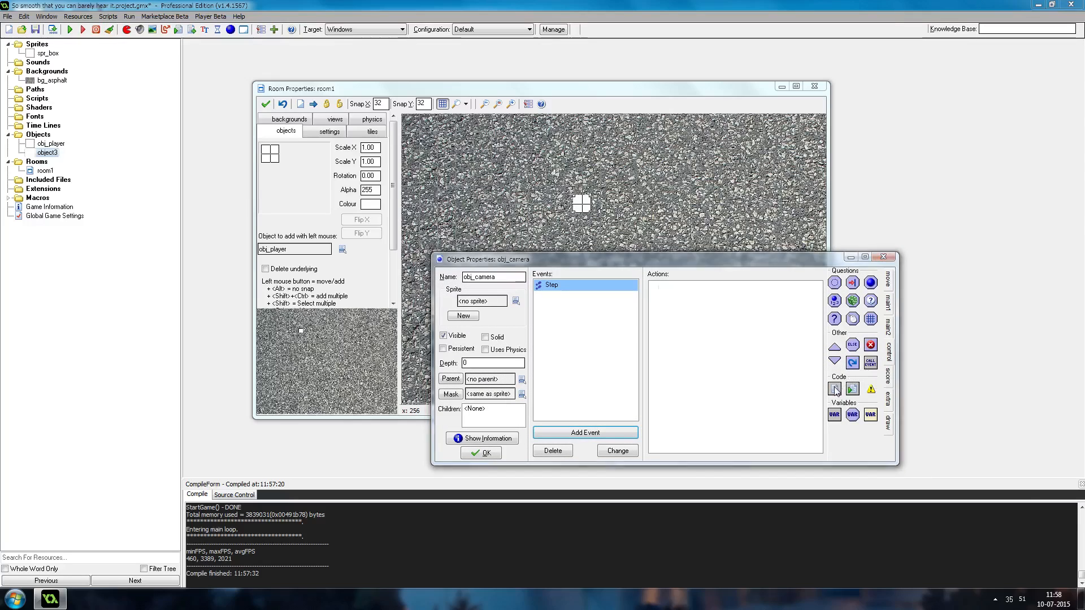
pyautogui.moveTo(778, 229); pyautogui.dragTo(815, 243)
pyautogui.moveTo(509, 260); pyautogui.dragTo(174, 236)
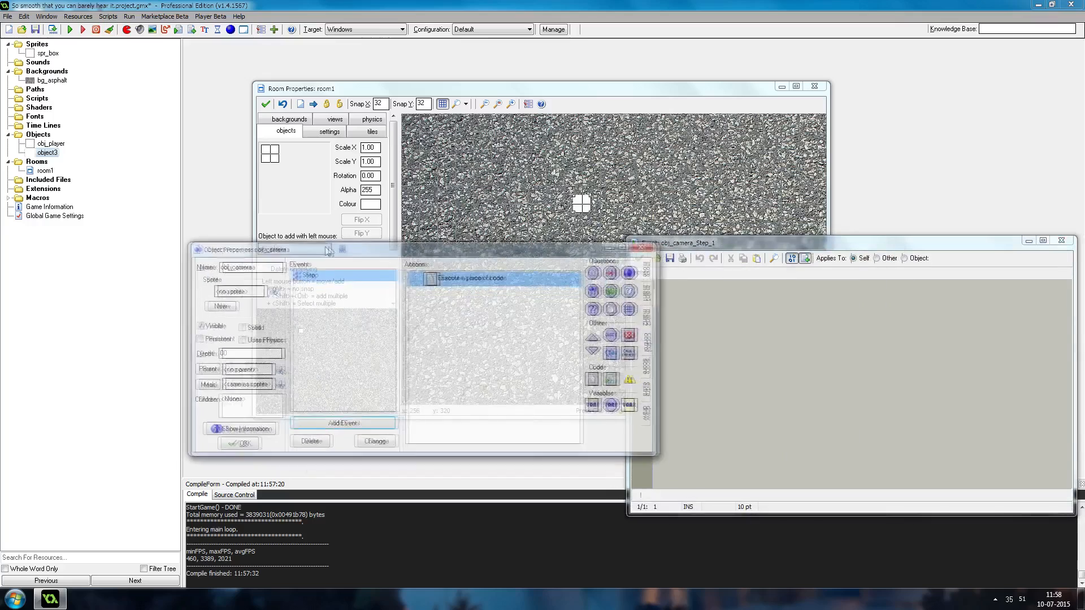
pyautogui.moveTo(780, 243); pyautogui.dragTo(721, 201)
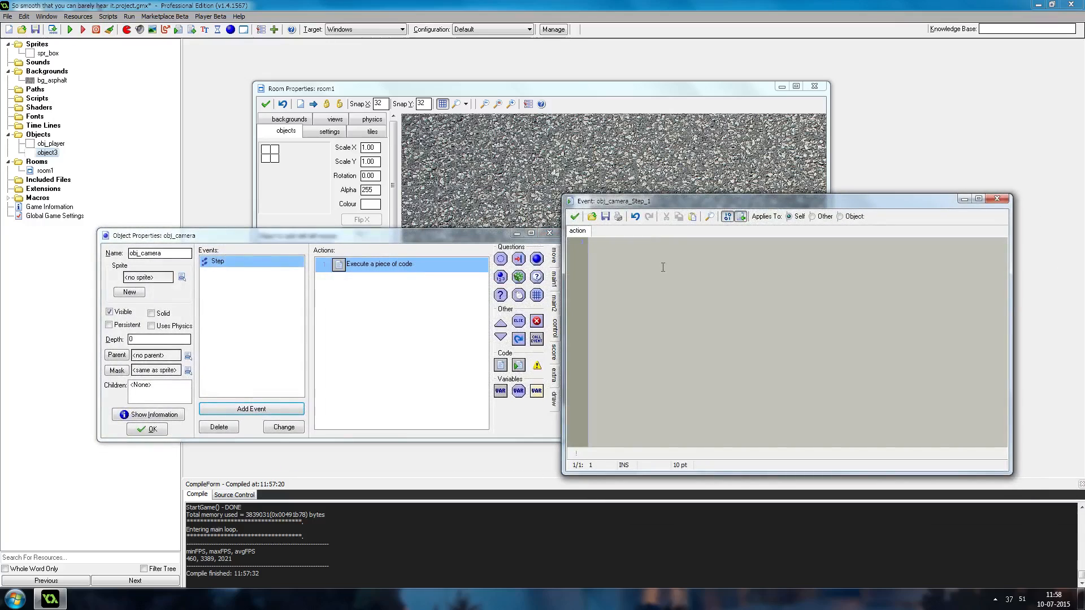
pyautogui.write('view_')
pyautogui.write('x')
# - Write view_xview = obj_player.x; view_yview = obj_player.y; then launch Paint from system search
pyautogui.doubleClick(664, 265)
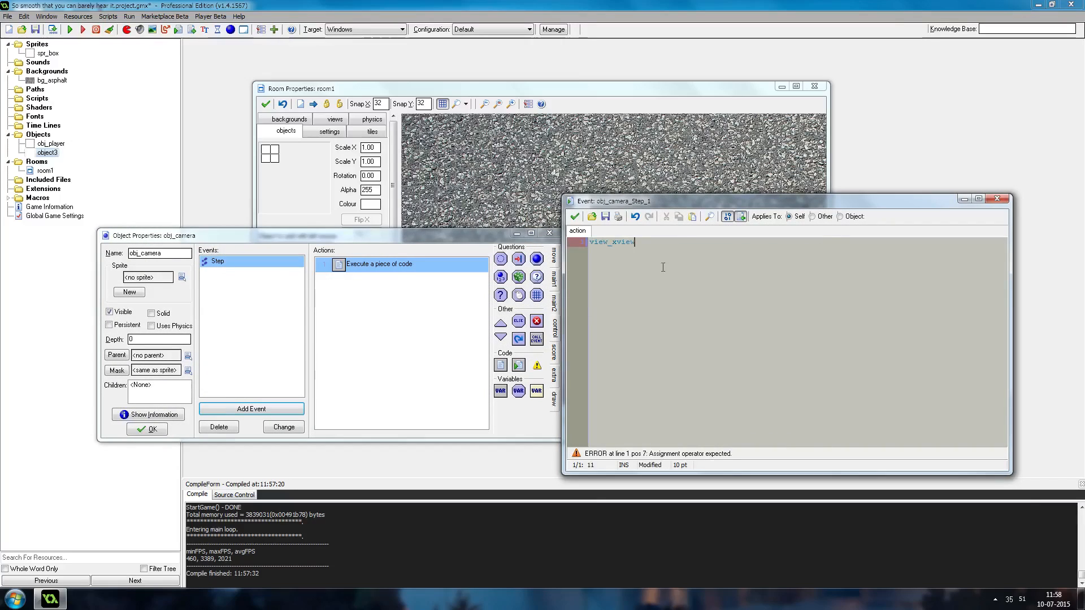
pyautogui.write(' =')
pyautogui.press('Return')
pyautogui.write('view_yview =')
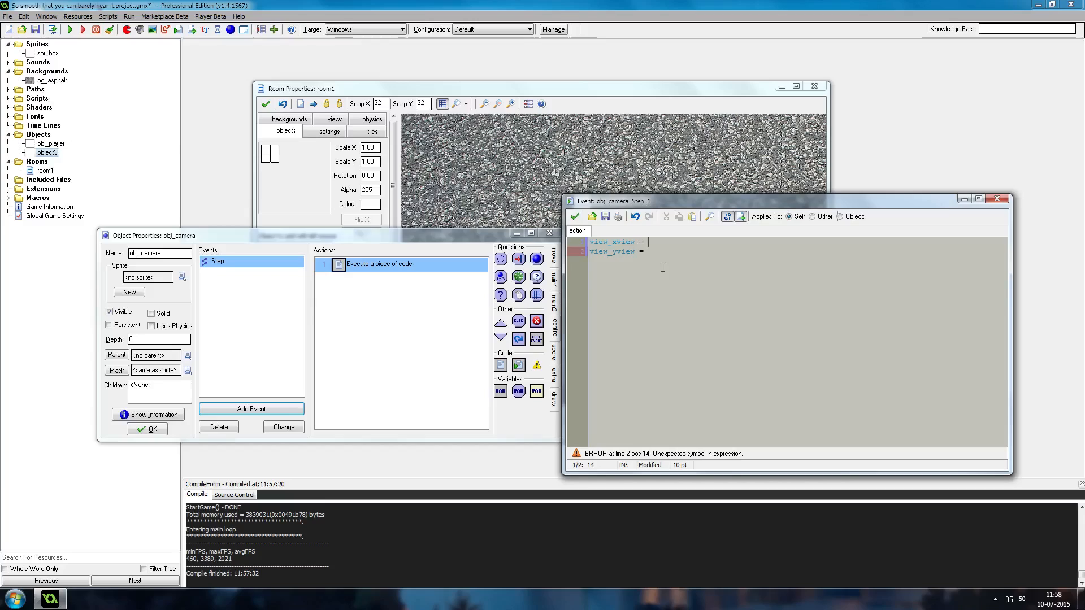
pyautogui.write('obj_p')
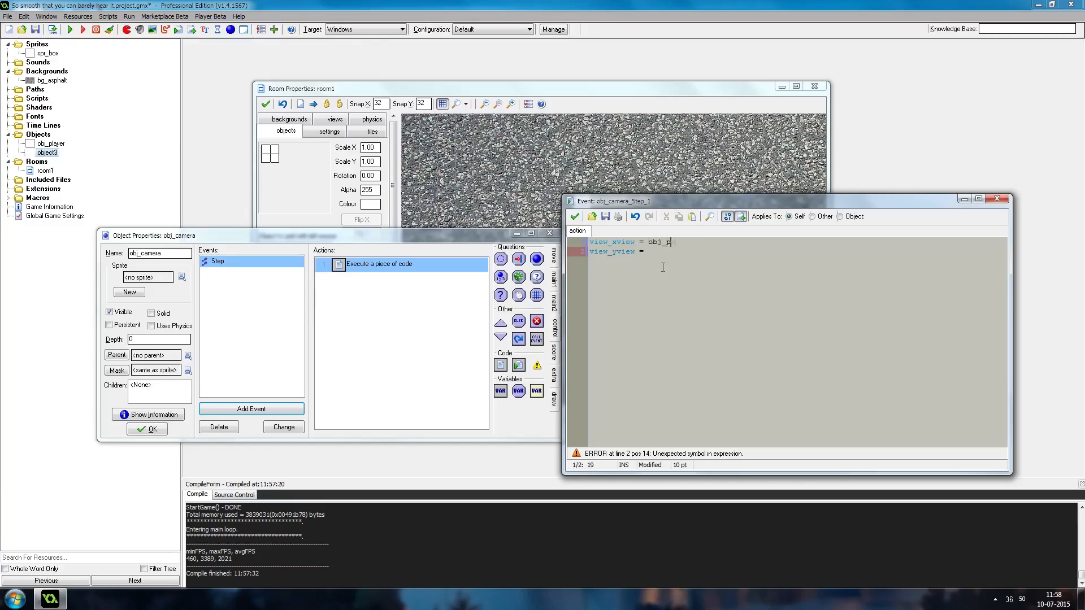
pyautogui.write('ler')
pyautogui.write('obj_player.y')
pyautogui.write(';')
pyautogui.press('Up')
pyautogui.write(';')
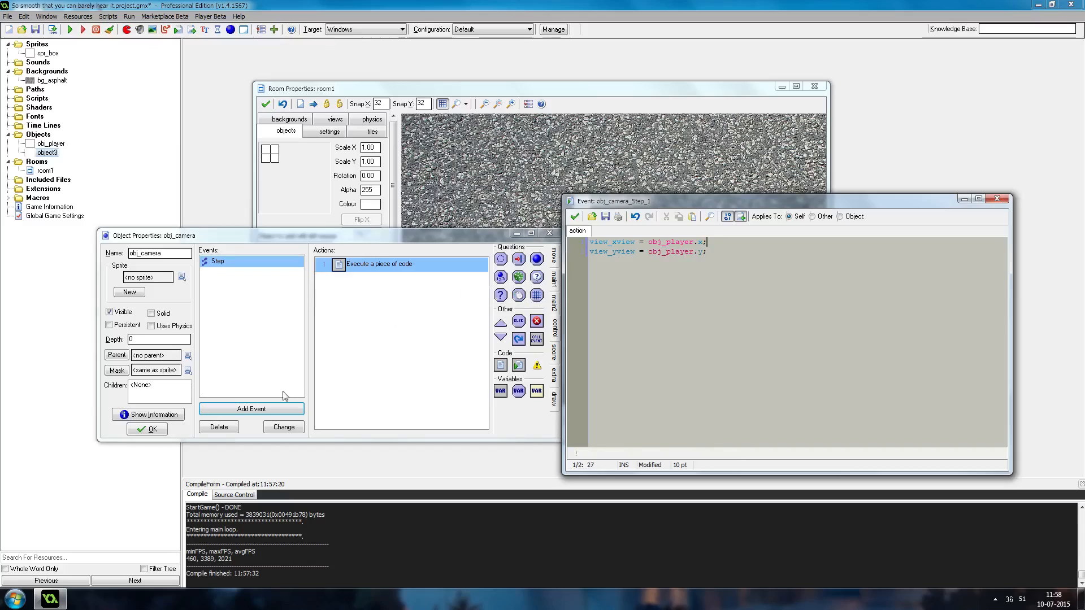
pyautogui.press('super')
pyautogui.write('paint')
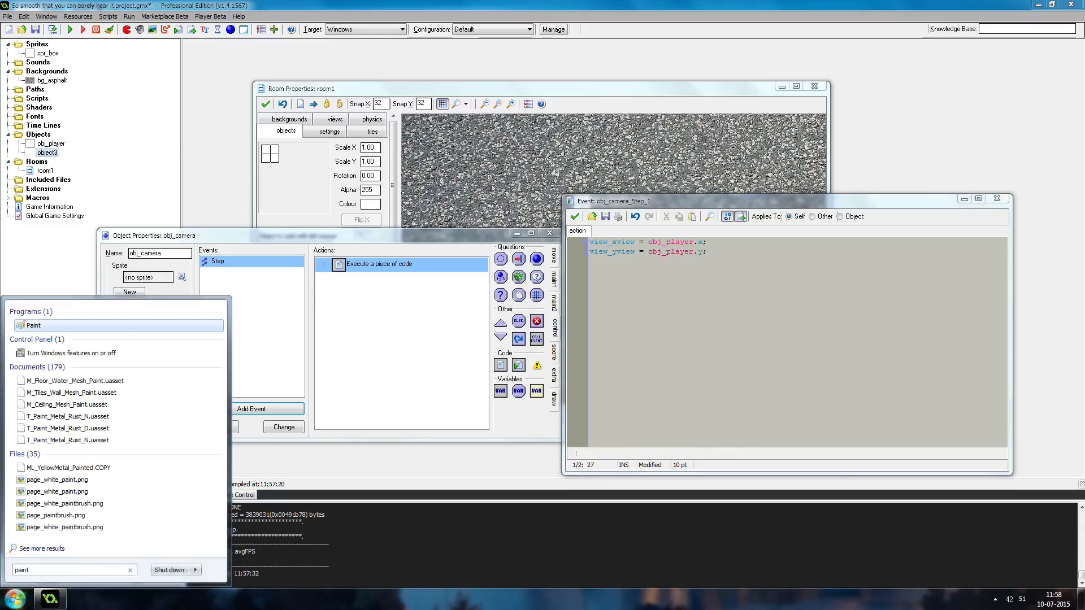
pyautogui.press('Return')
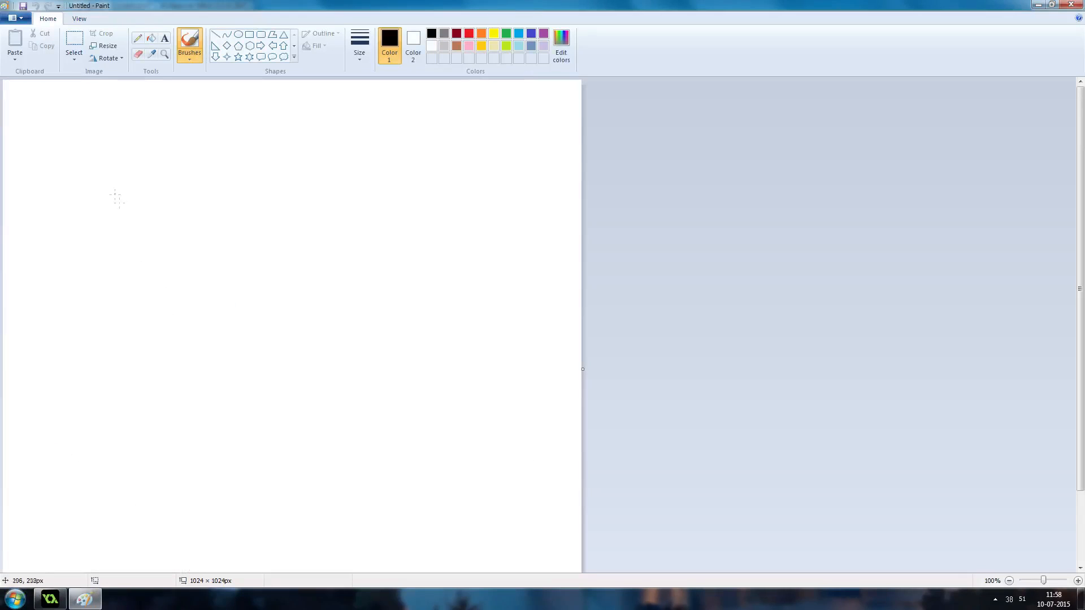
# - Sketch the view rectangle outline in Paint and pick red for the corner mark
pyautogui.moveTo(115, 126)
pyautogui.mouseDown()
pyautogui.moveTo(451, 153)
pyautogui.moveTo(119, 135)
pyautogui.mouseUp()
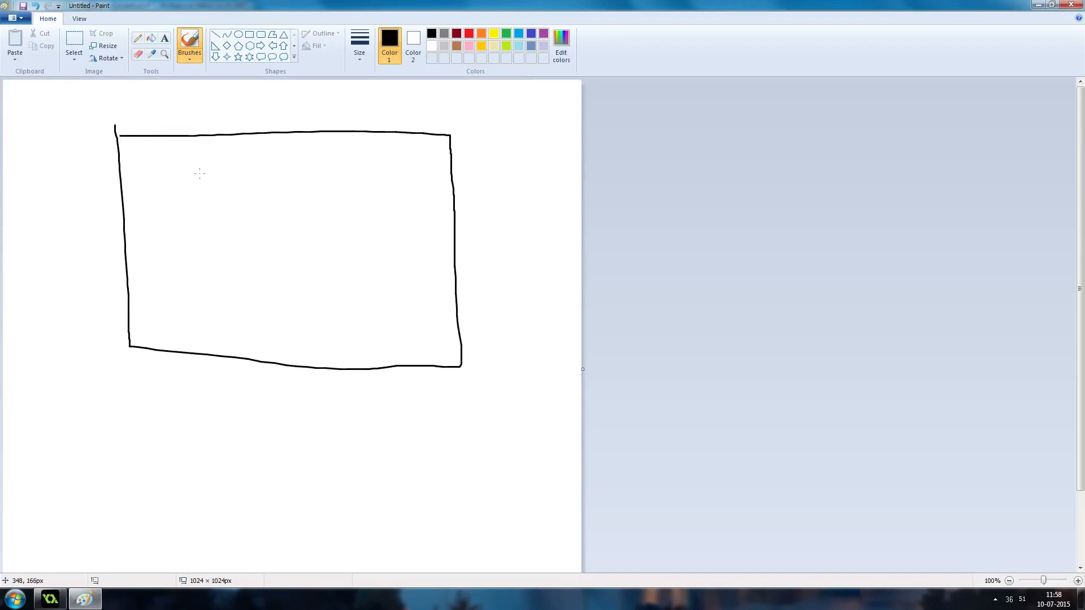
pyautogui.click(469, 35)
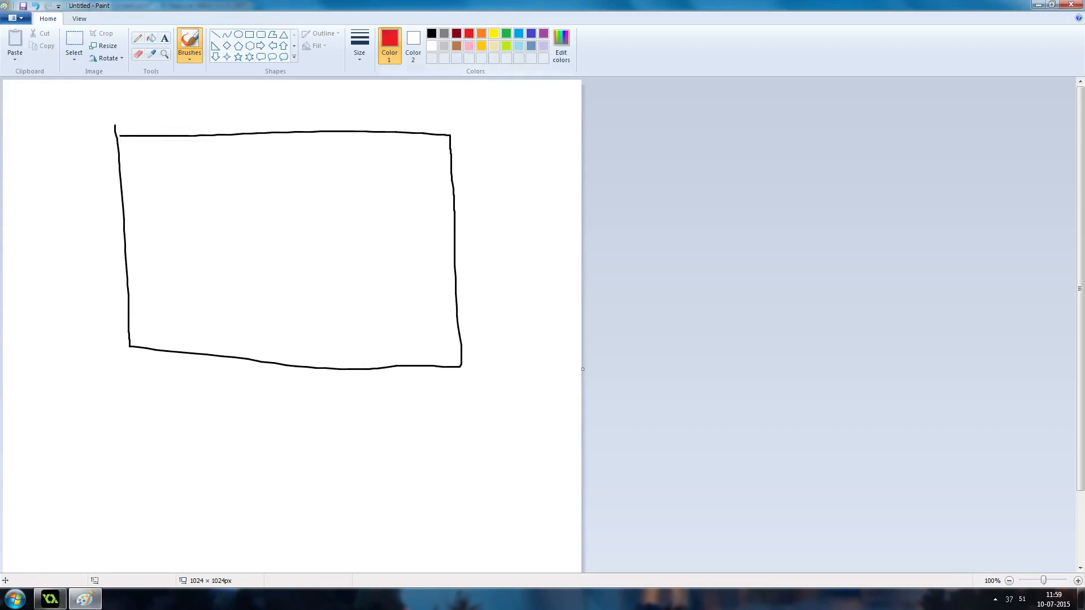
pyautogui.hotkey('alt', 'Tab')
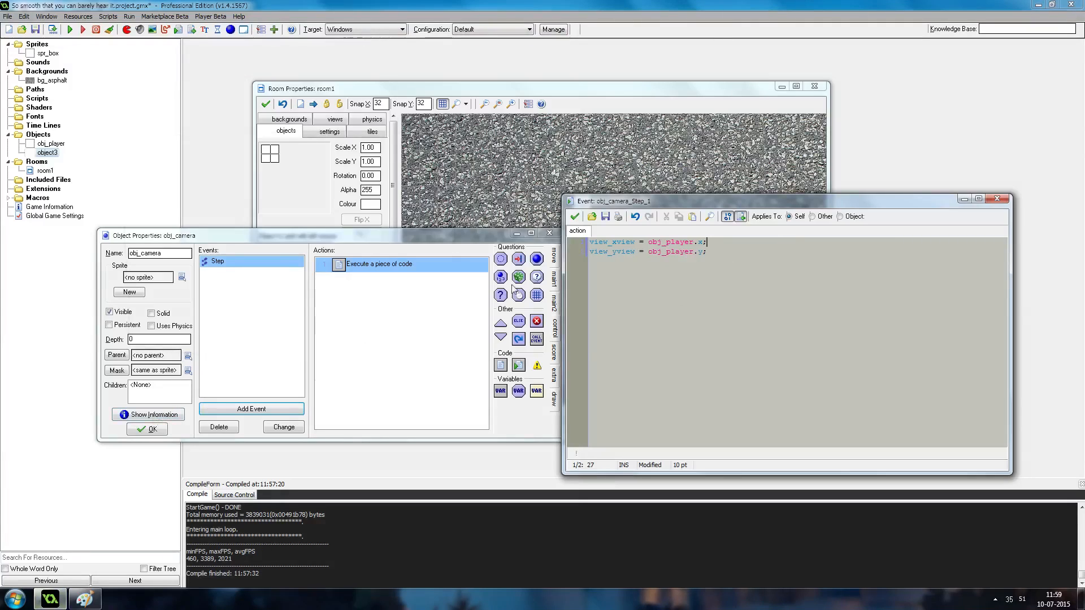
pyautogui.click(85, 599)
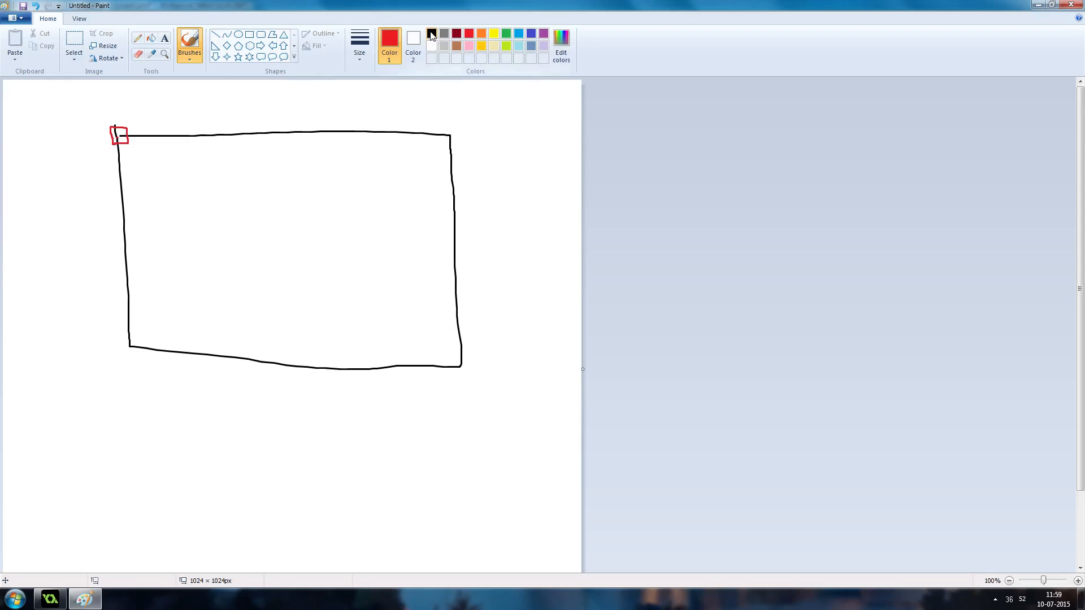
# - In black, add width and height lines beside the rectangle and an inner top-left quarter box
pyautogui.click(431, 34)
pyautogui.moveTo(114, 115); pyautogui.dragTo(445, 115)
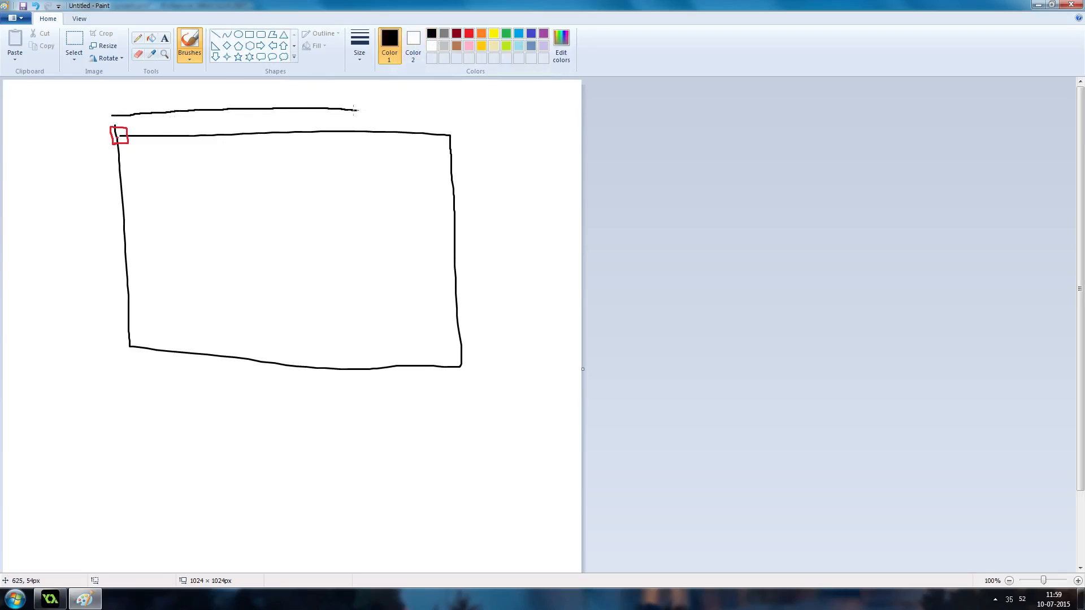
pyautogui.moveTo(474, 138); pyautogui.dragTo(484, 350)
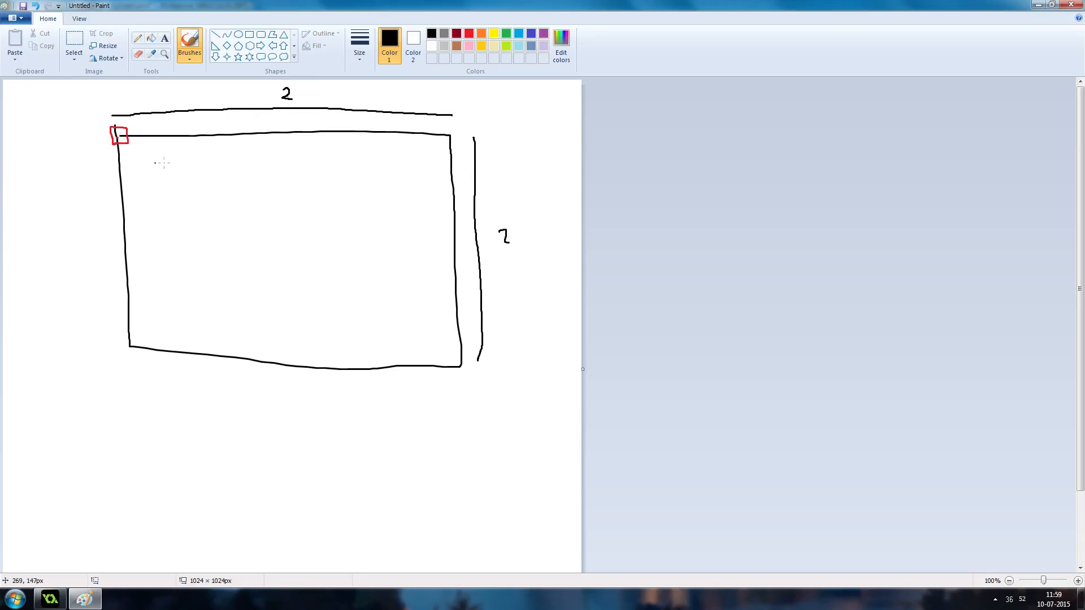
pyautogui.moveTo(126, 244); pyautogui.dragTo(291, 158)
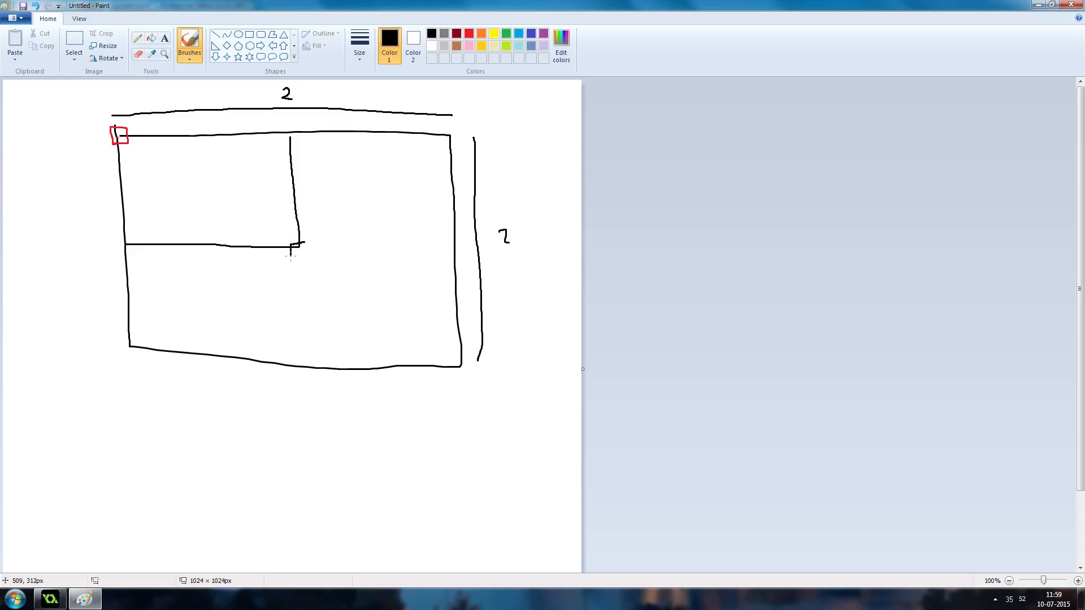
pyautogui.click(51, 600)
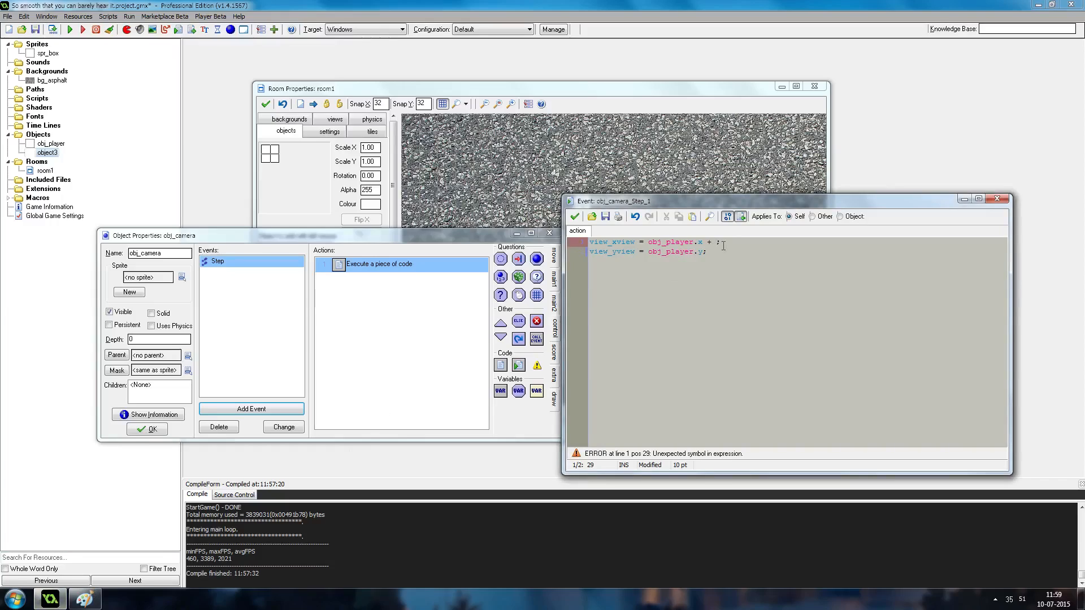
pyautogui.write('view_wvi')
pyautogui.write('ew')
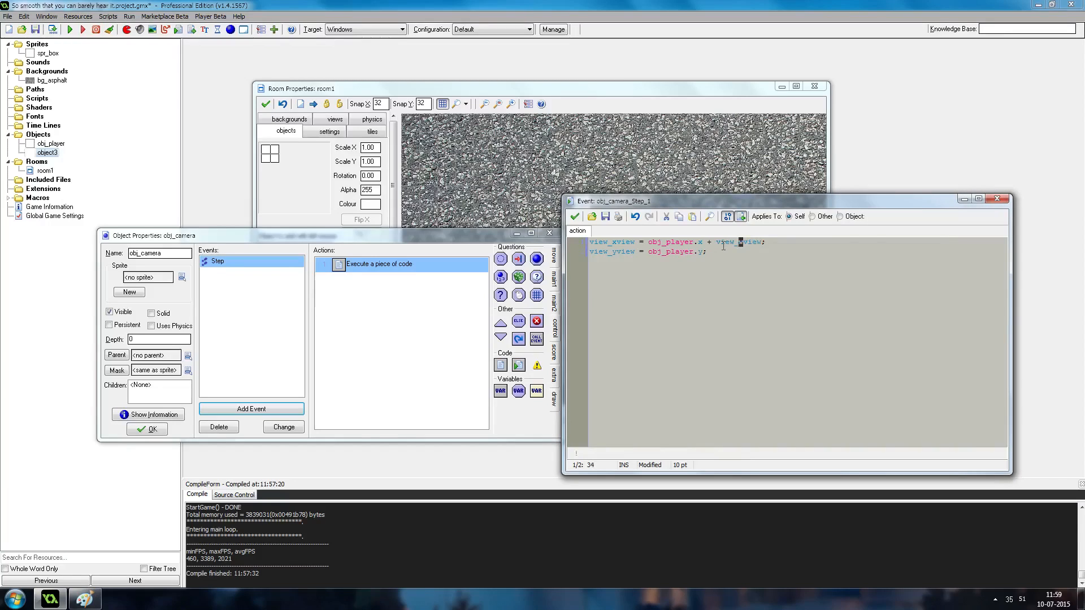
# - Complete view_yview = obj_player.y + view_hview / 2 and run the game
pyautogui.press('Right')
pyautogui.press('Right')
pyautogui.press('Right')
pyautogui.write('w_')
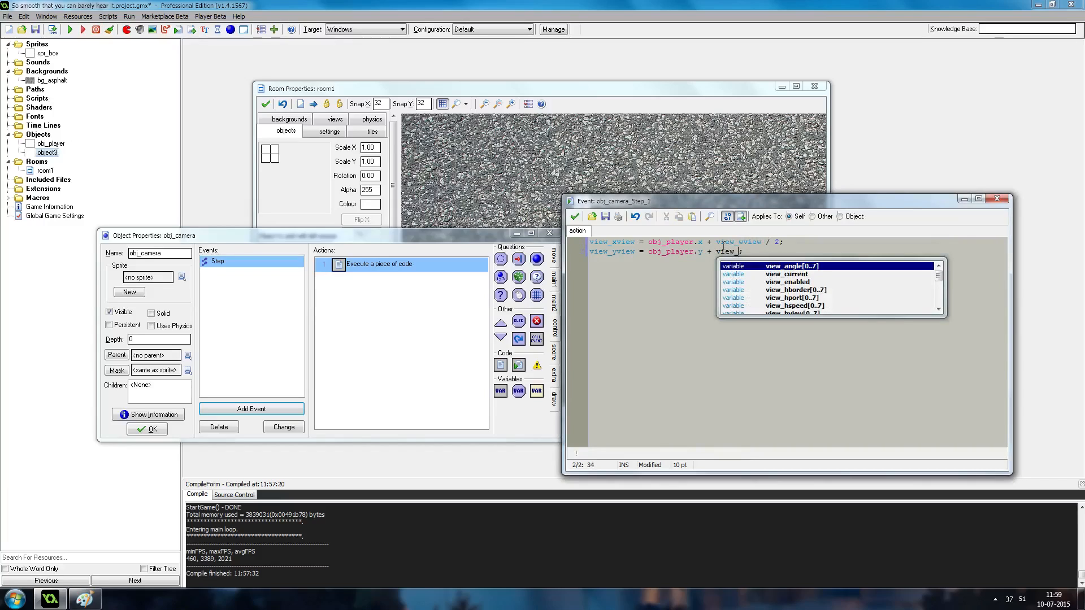
pyautogui.write('hvi')
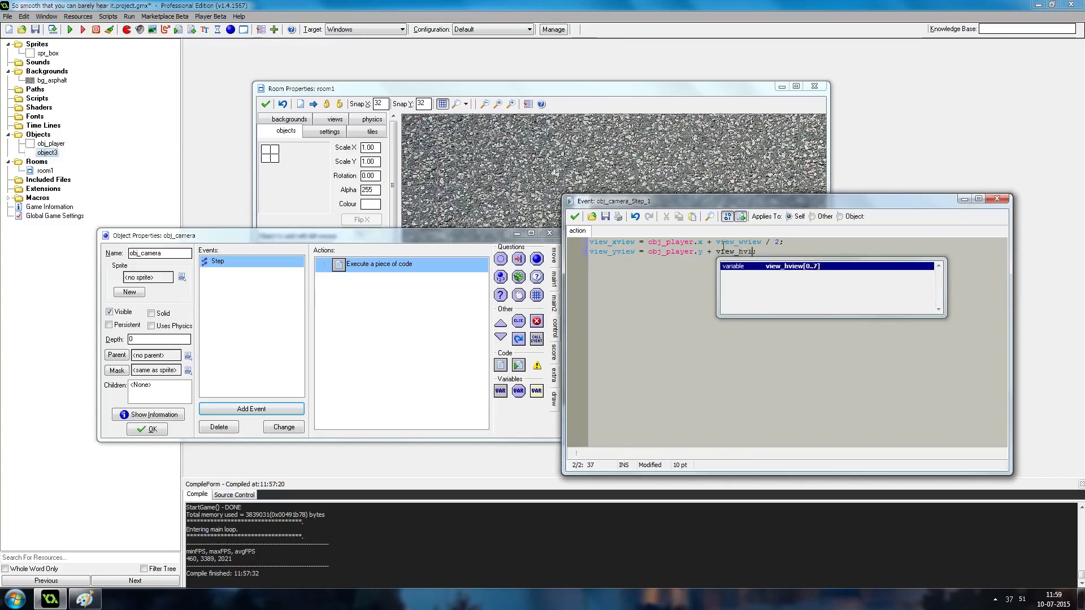
pyautogui.write('ew / 2')
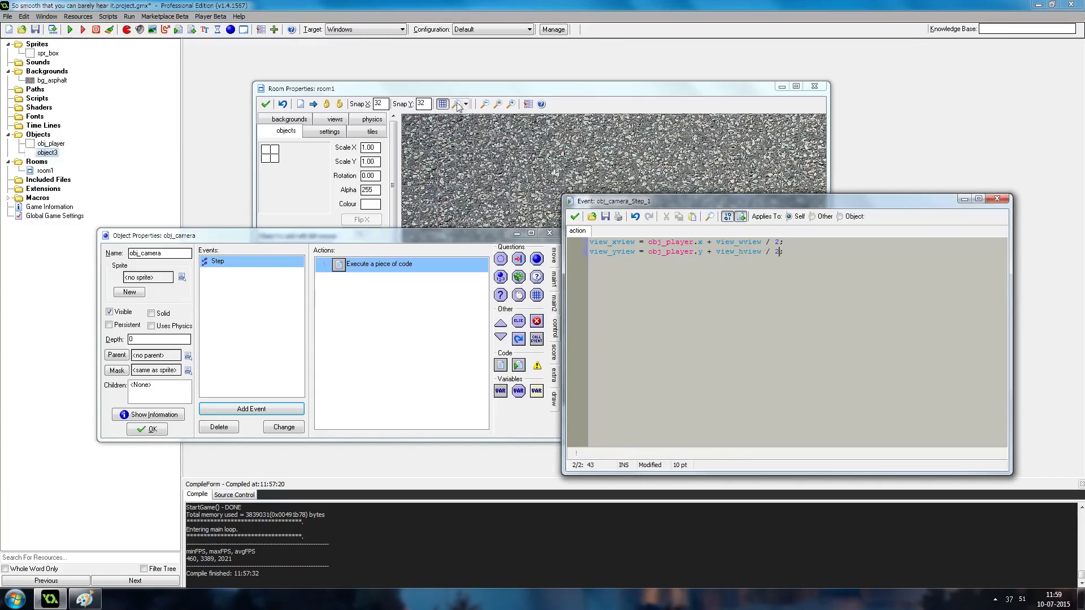
pyautogui.click(69, 30)
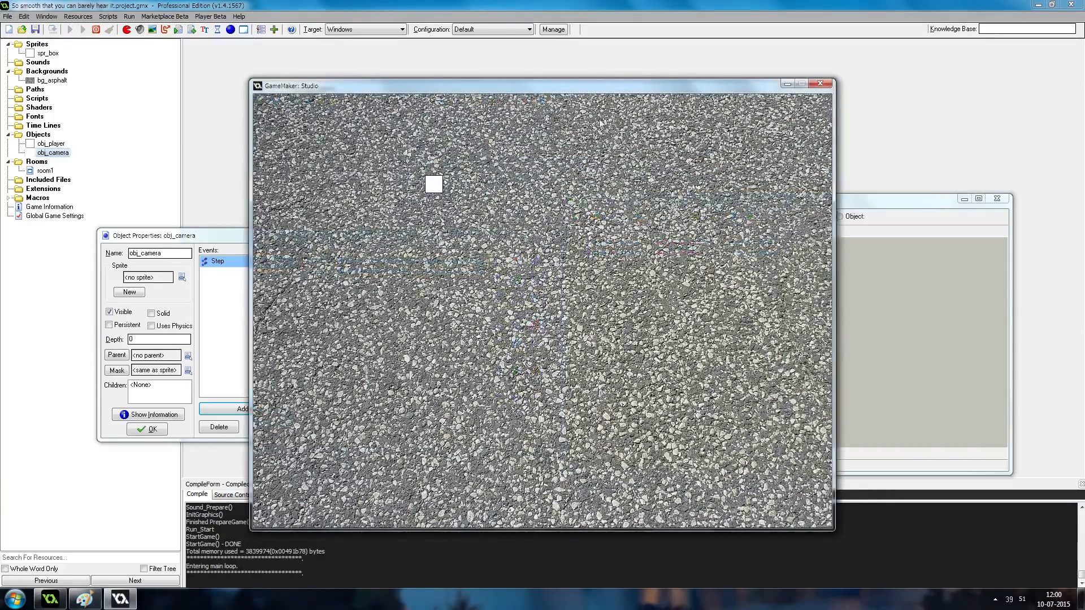
# - In room1's view settings, enable views and make View 0 visible when the room starts
pyautogui.click(826, 84)
pyautogui.click(534, 119)
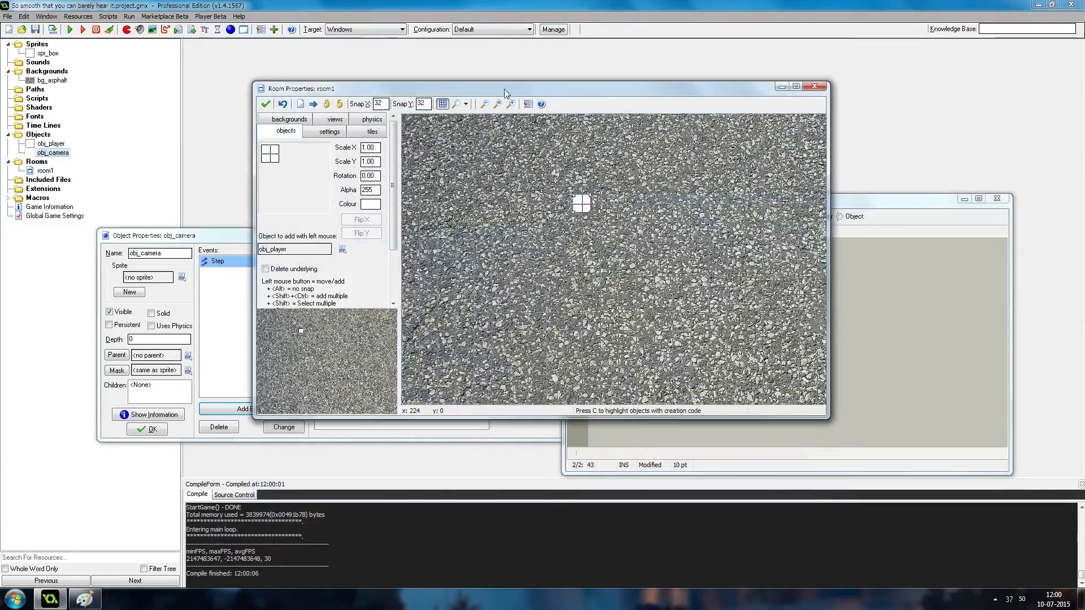
pyautogui.click(336, 119)
pyautogui.click(264, 147)
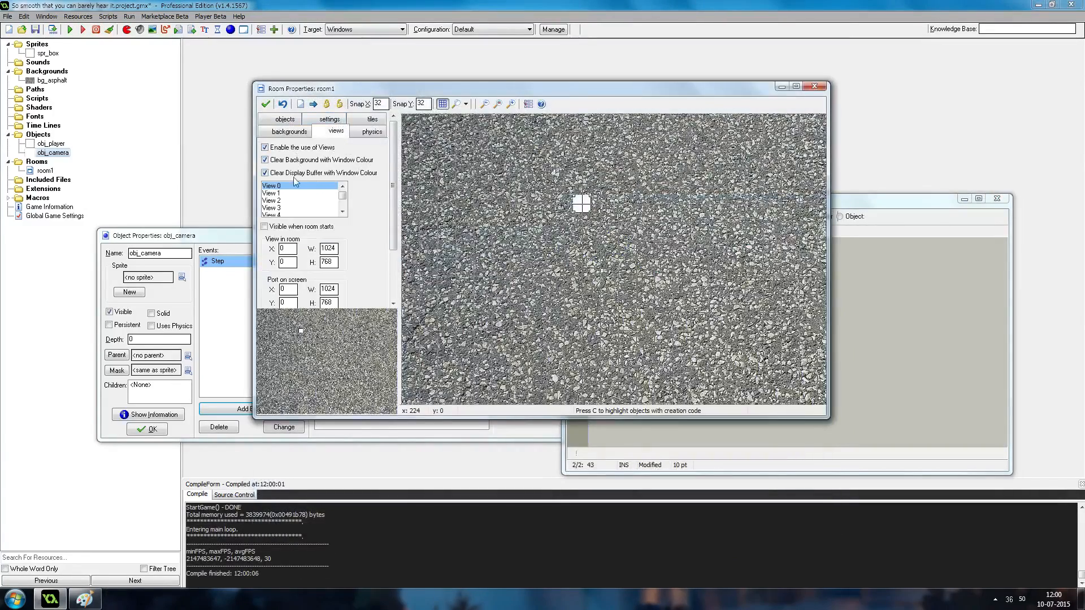
pyautogui.click(264, 227)
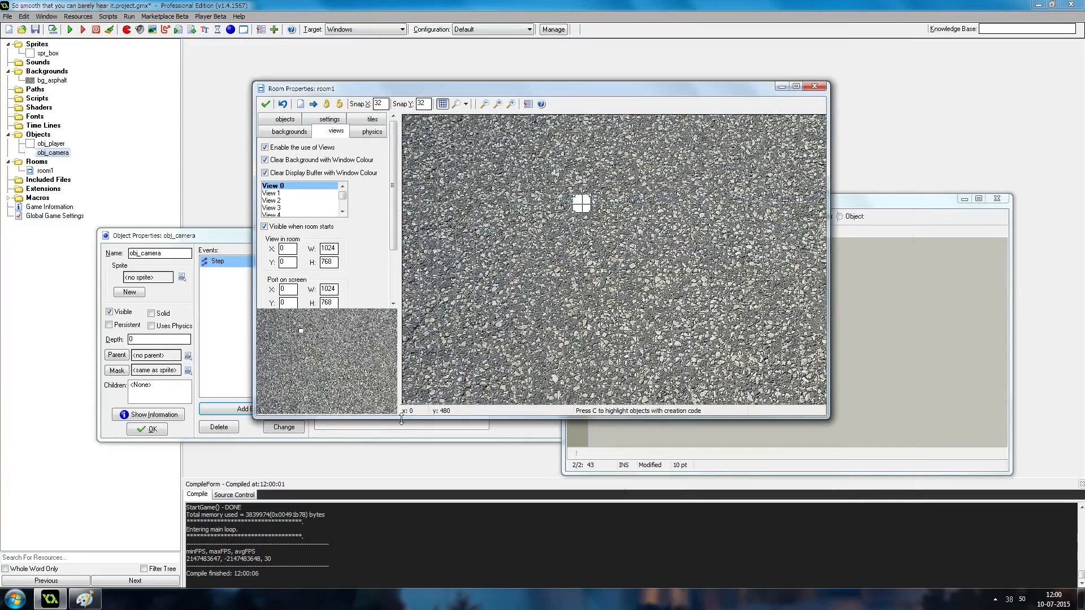
# - Set View 0's size in room and port on screen to 640×480 and confirm the room settings
pyautogui.moveTo(399, 417); pyautogui.dragTo(398, 481)
pyautogui.doubleClick(329, 249)
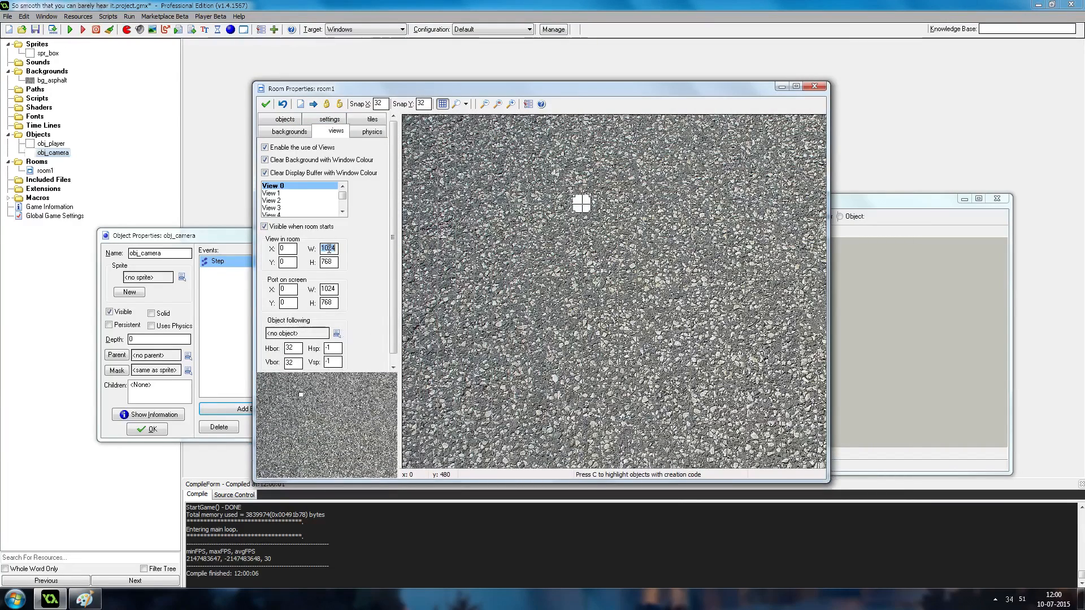
pyautogui.write('640')
pyautogui.press('Tab')
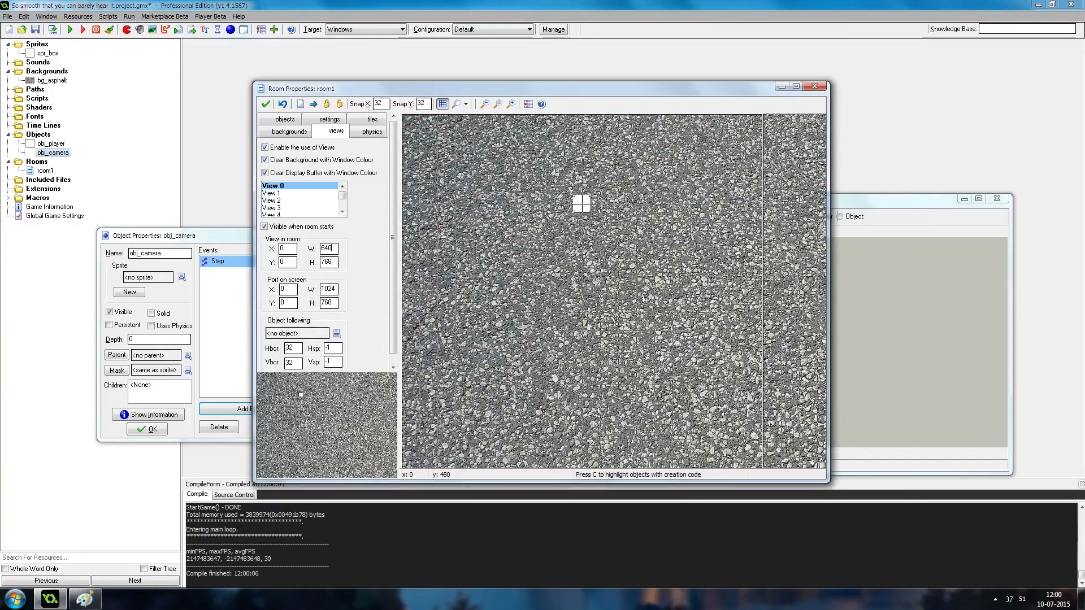
pyautogui.write('480')
pyautogui.press('Tab')
pyautogui.press('Tab')
pyautogui.write('6')
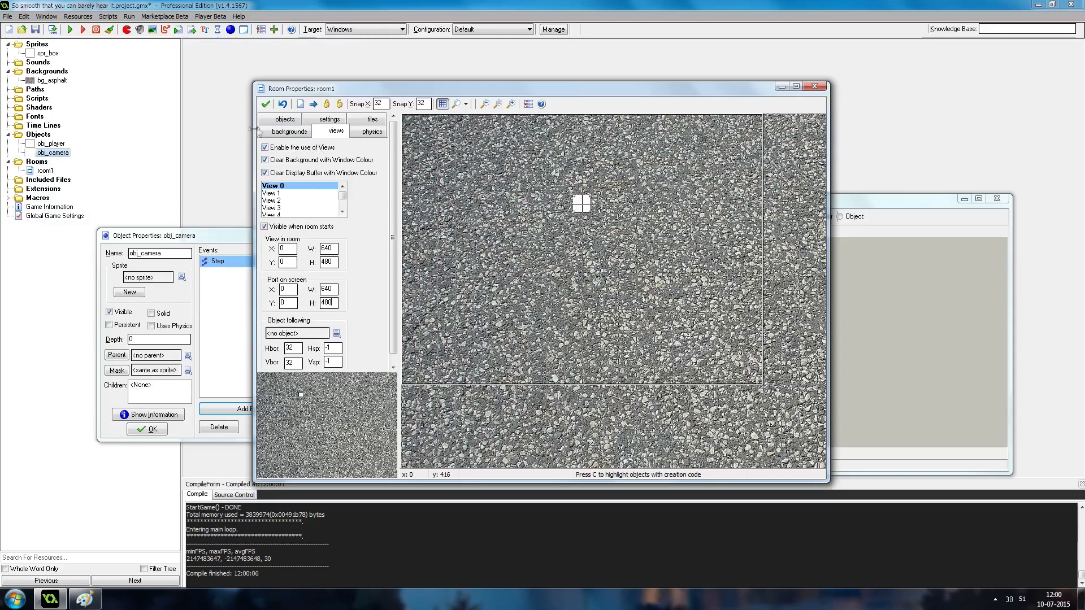
pyautogui.click(266, 104)
# - Test-run the game to check the view, then reopen room1's properties
pyautogui.press('F5')
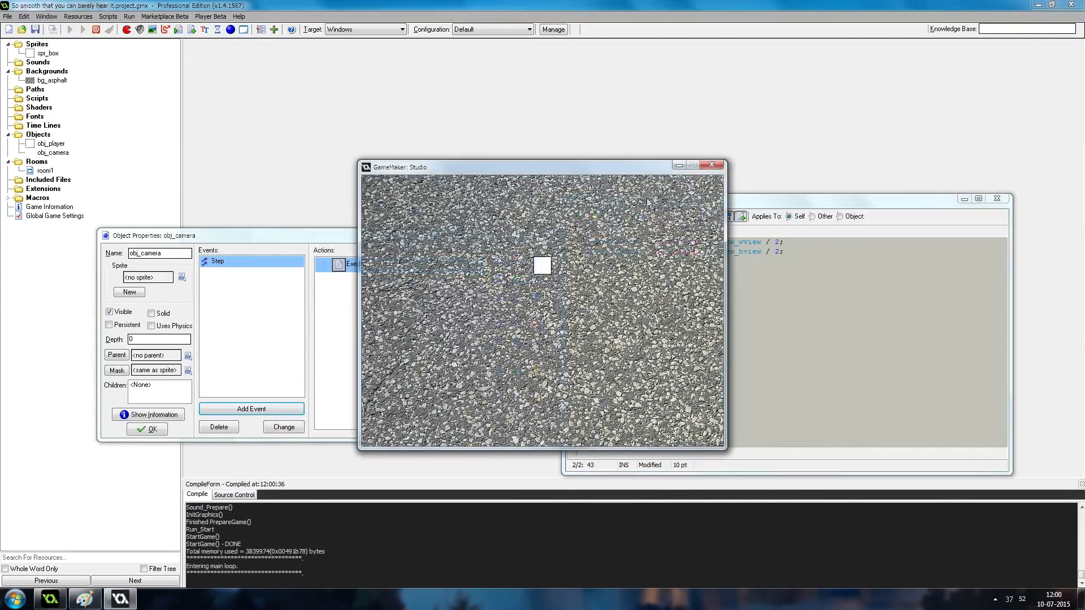
pyautogui.click(714, 168)
pyautogui.doubleClick(44, 170)
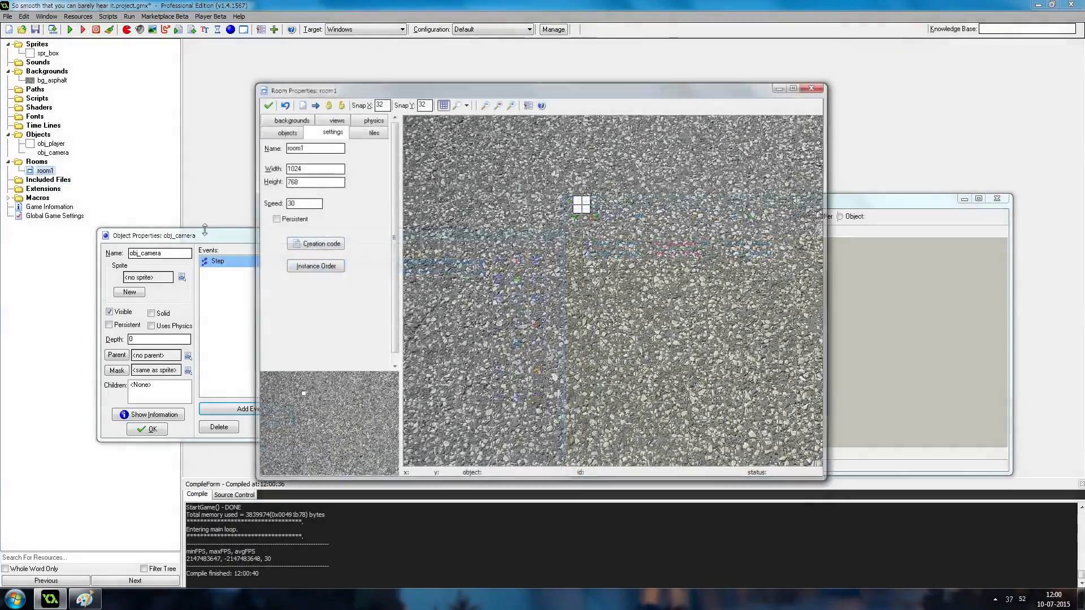
# - Place an obj_camera instance in room1 and test-run the game again
pyautogui.click(285, 133)
pyautogui.click(342, 249)
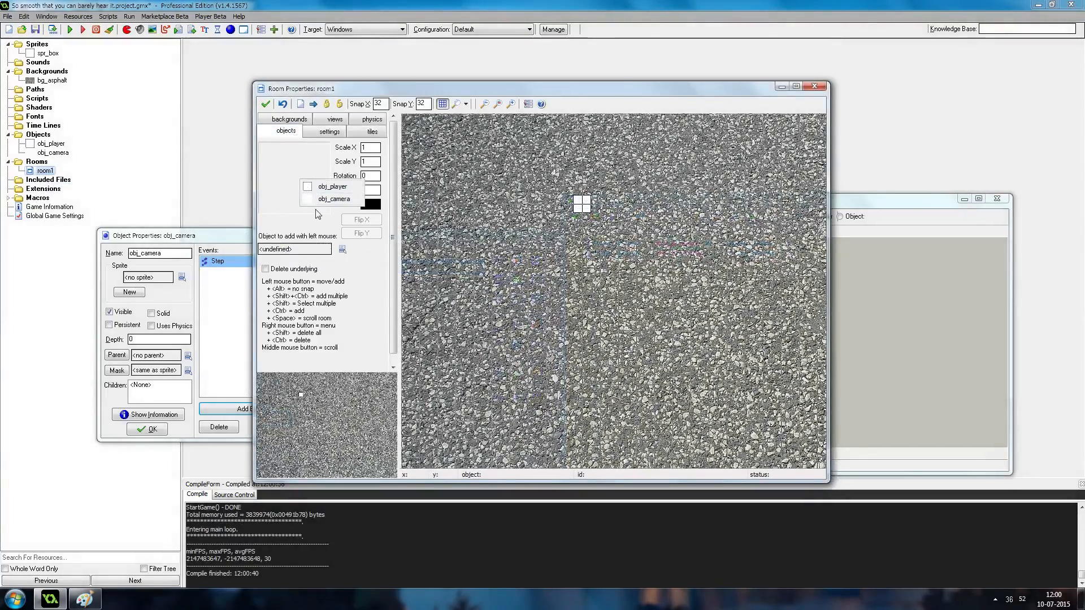
pyautogui.click(322, 203)
pyautogui.click(70, 29)
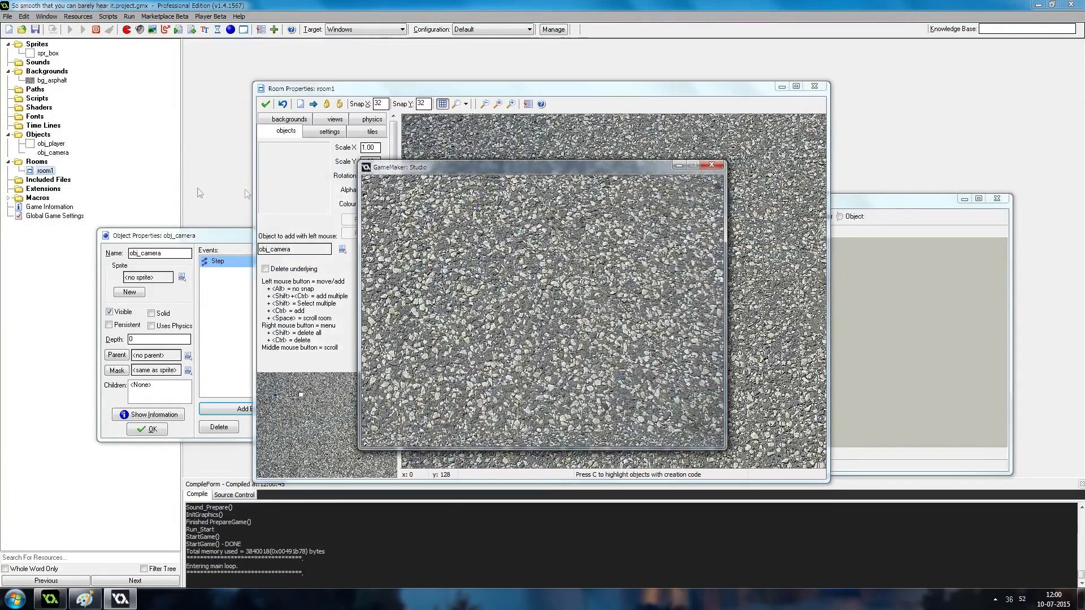
pyautogui.click(719, 166)
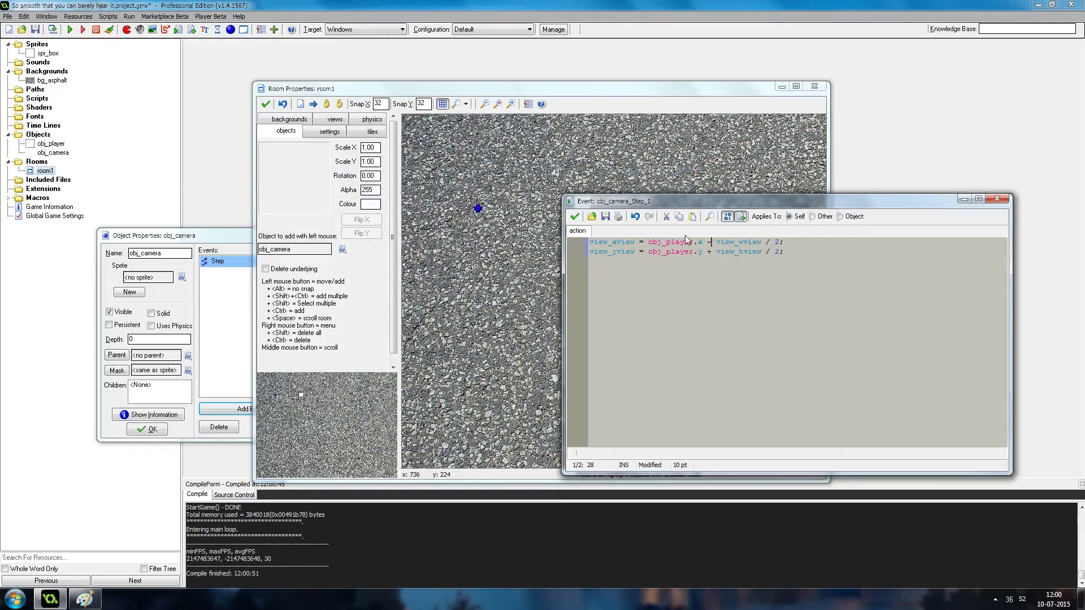
# - Change the Step code to subtract view_wview / 2 and view_hview / 2, then test-run
pyautogui.click(709, 252)
pyautogui.click(69, 30)
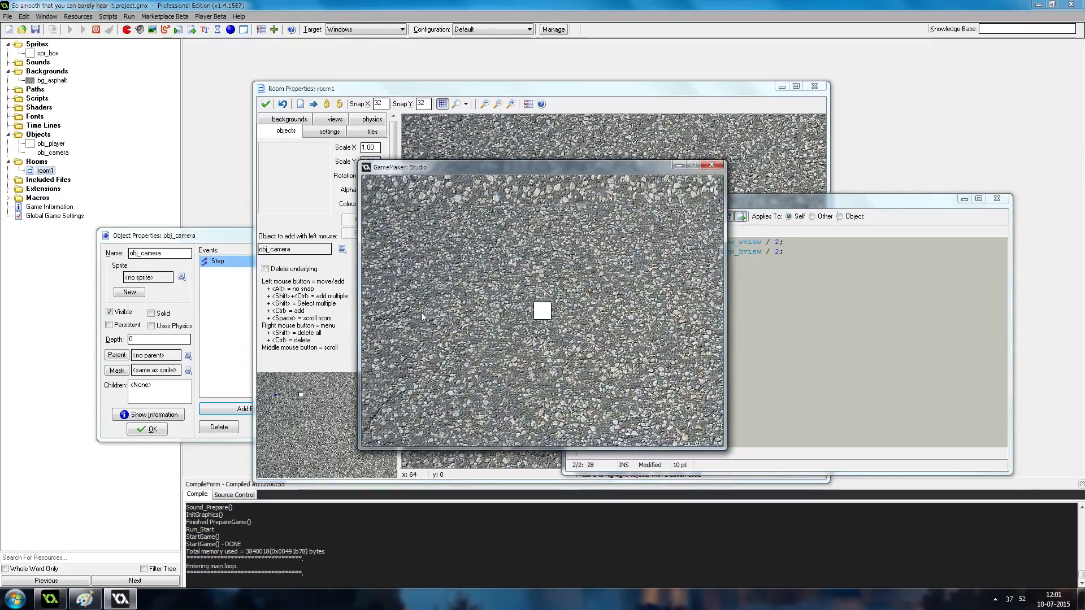
pyautogui.click(712, 167)
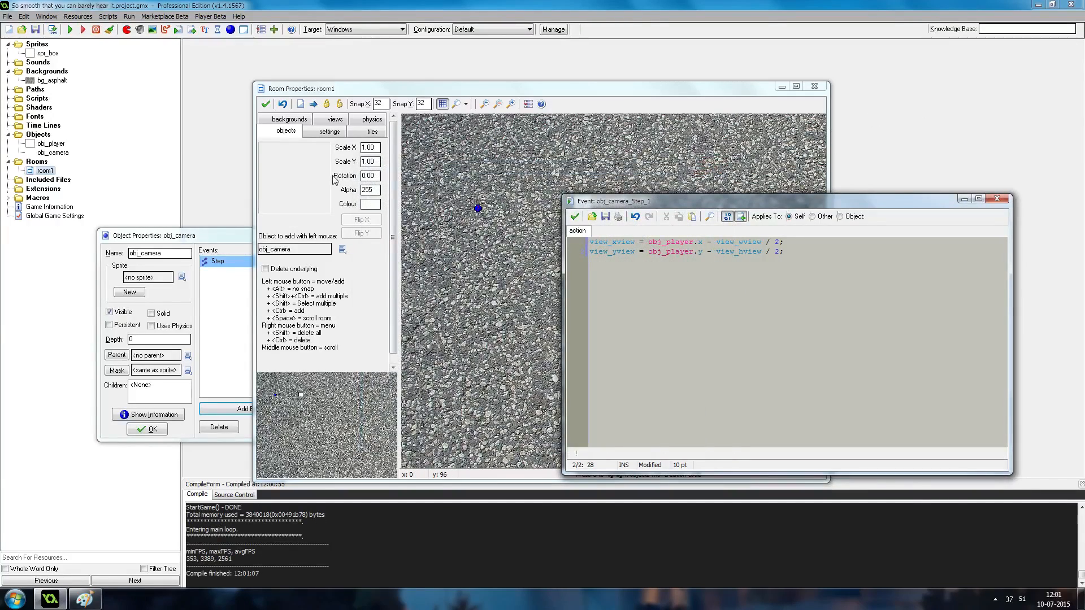
# - Close room1's properties and strip the obj_player. prefixes so the view centres on x and y
pyautogui.click(265, 103)
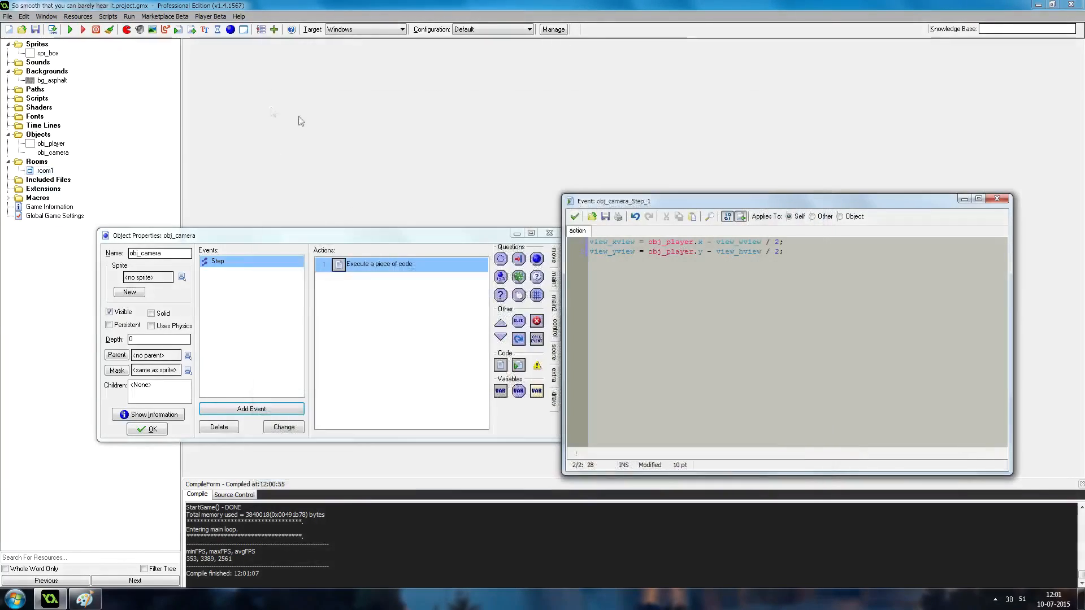
pyautogui.moveTo(698, 242); pyautogui.dragTo(649, 242)
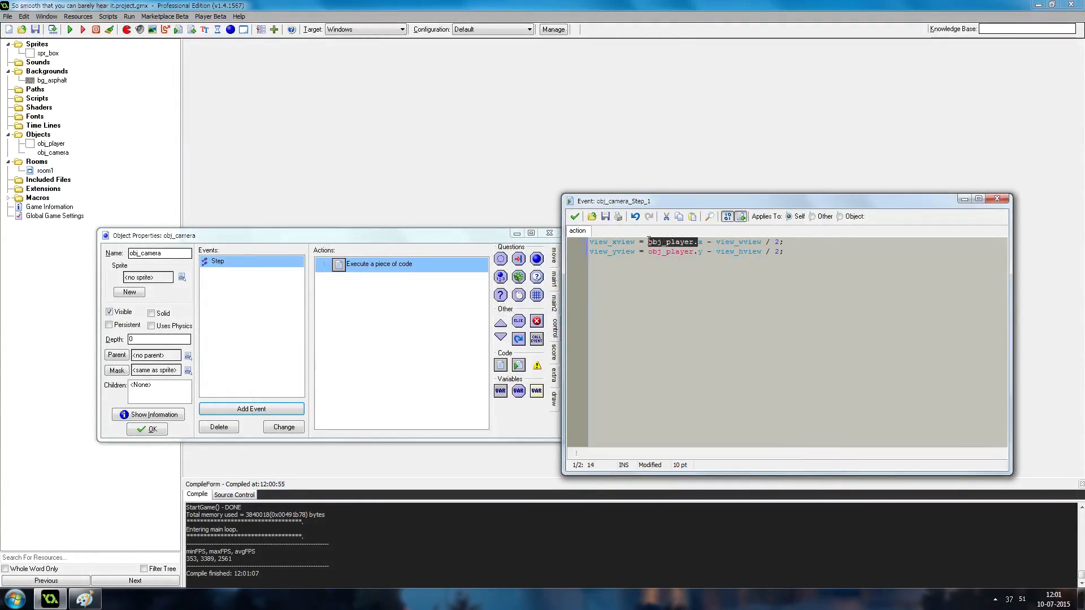
pyautogui.press('Delete')
pyautogui.click(649, 252)
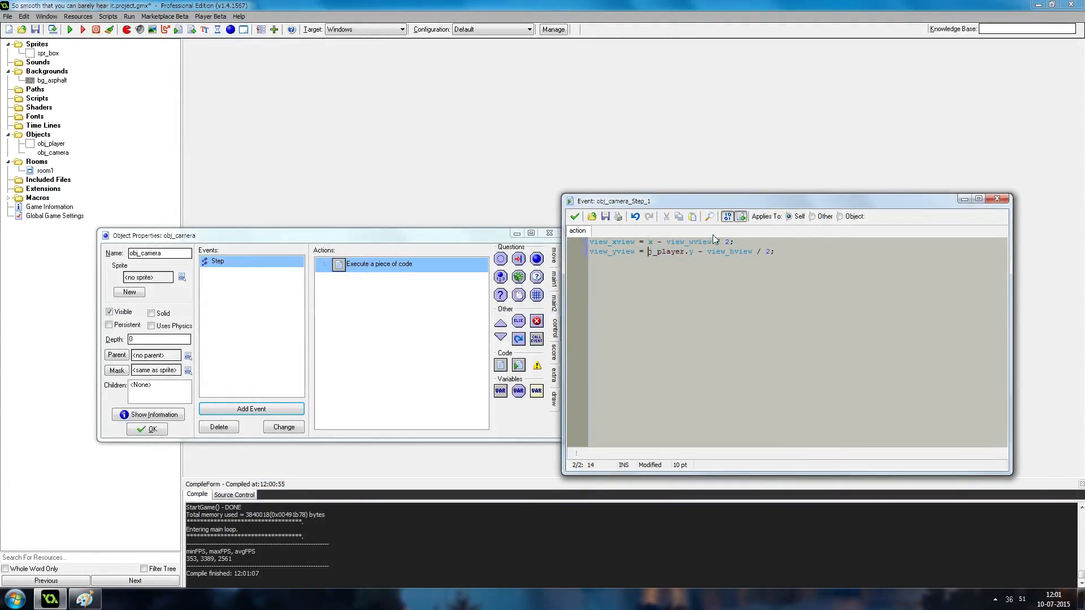
pyautogui.write('y')
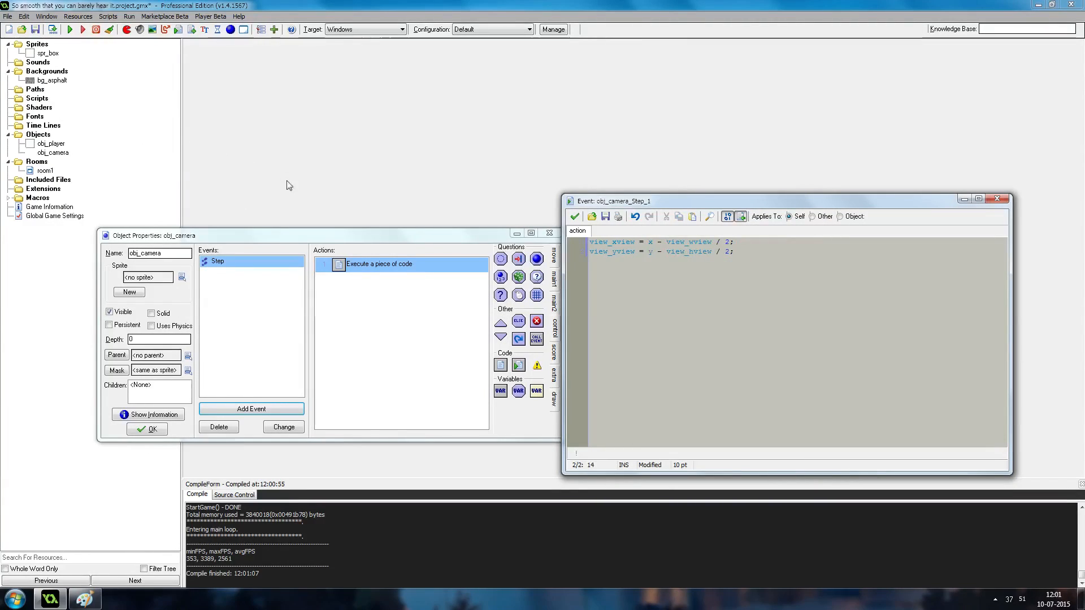
# - Add blank lines below the Step code and bring up obj_camera's Add Event choice
pyautogui.click(737, 255)
pyautogui.press('Return')
pyautogui.press('Return')
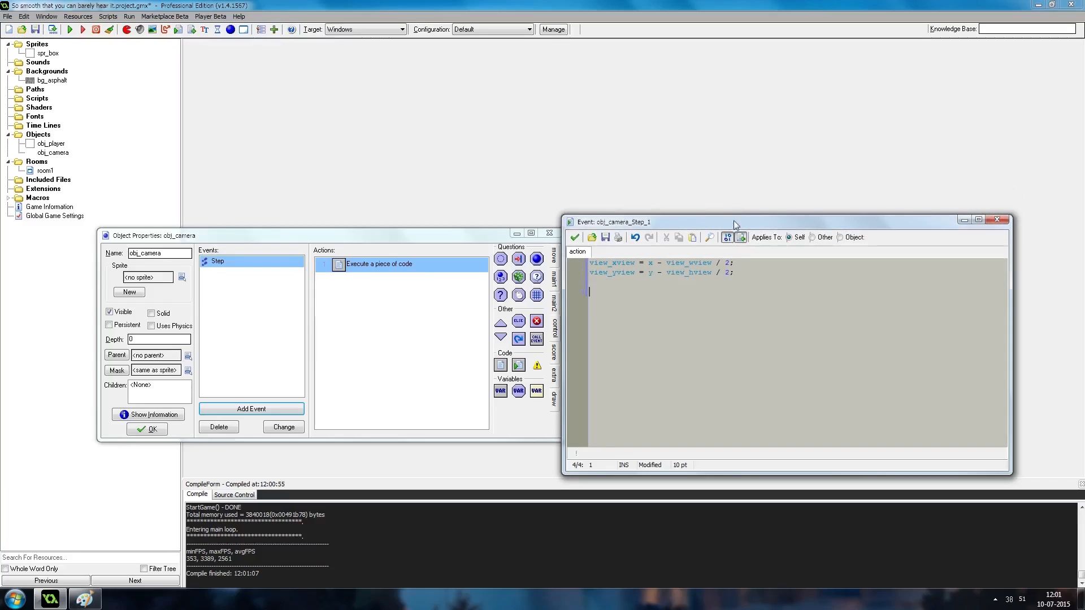
pyautogui.moveTo(732, 201); pyautogui.dragTo(752, 222)
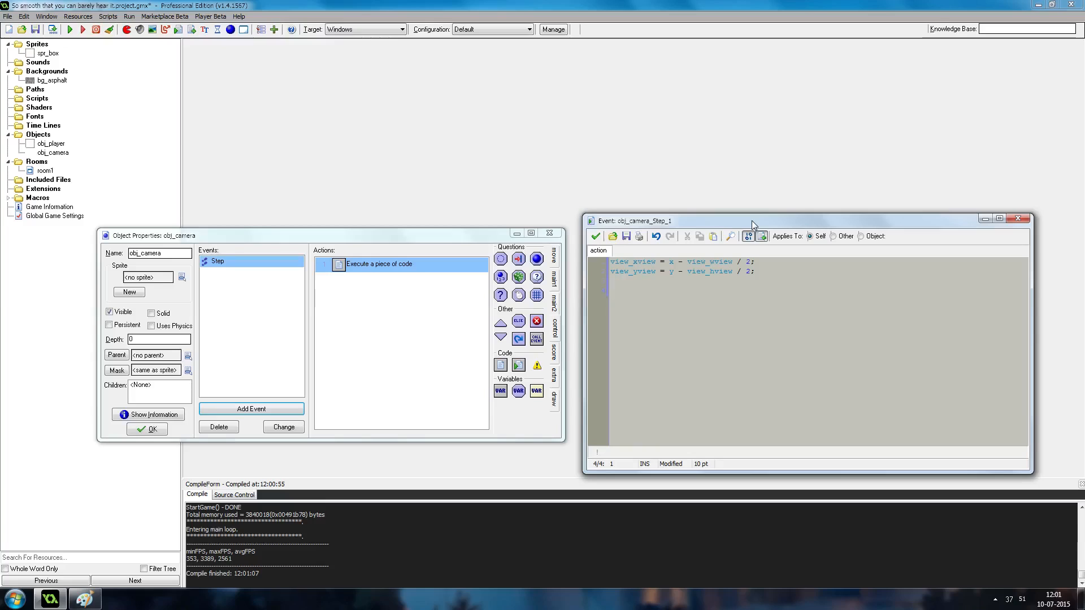
pyautogui.click(251, 409)
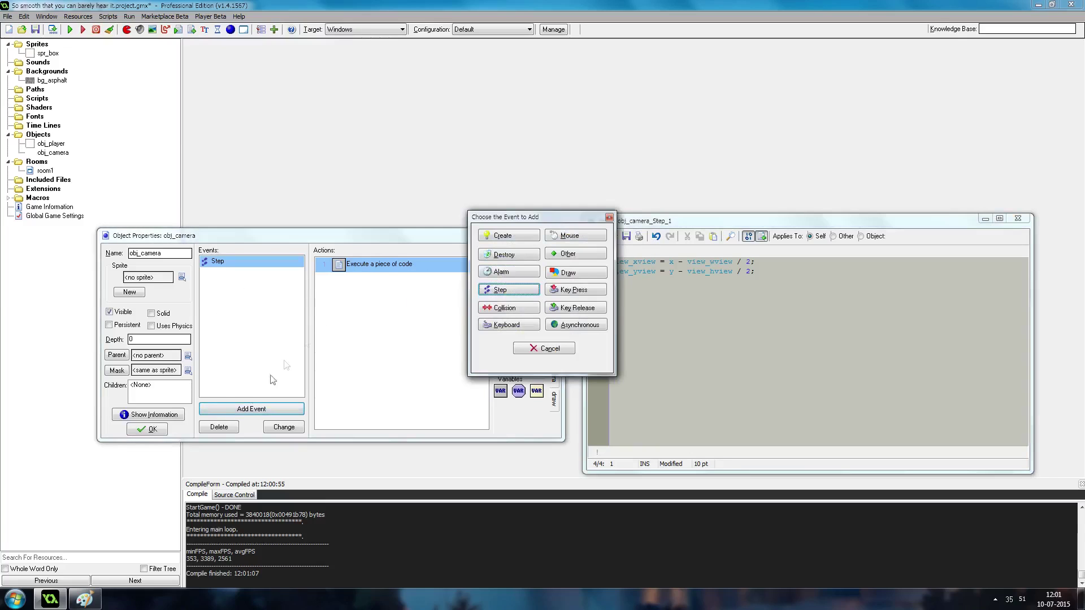
# - Add a Create event whose Execute Code sets smoothness = 10; and accept it
pyautogui.click(496, 233)
pyautogui.click(501, 353)
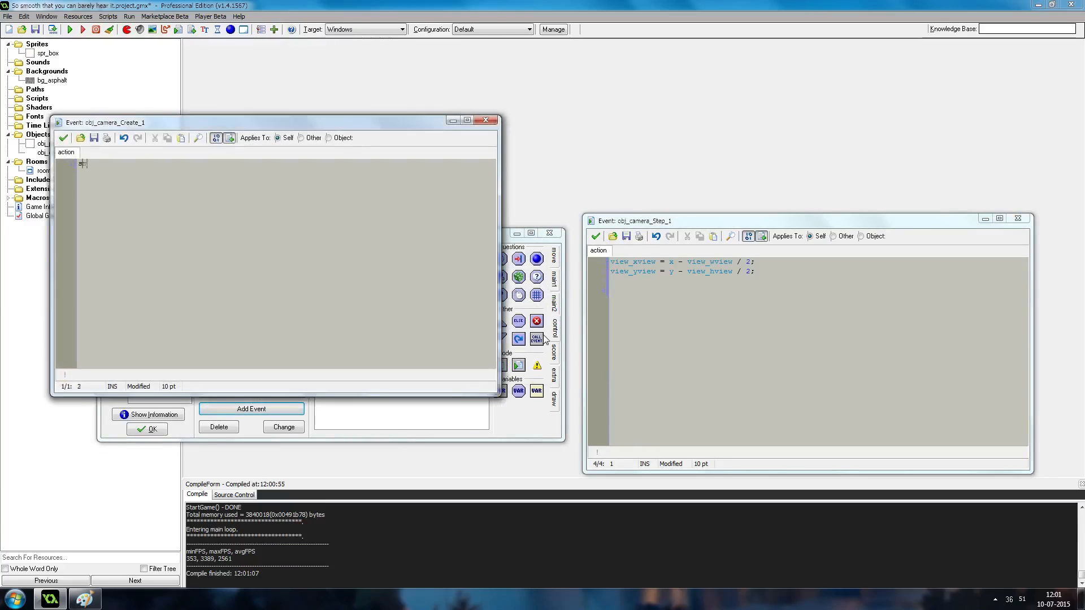
pyautogui.write('smoothness =')
pyautogui.press('BackSpace')
pyautogui.write('10,')
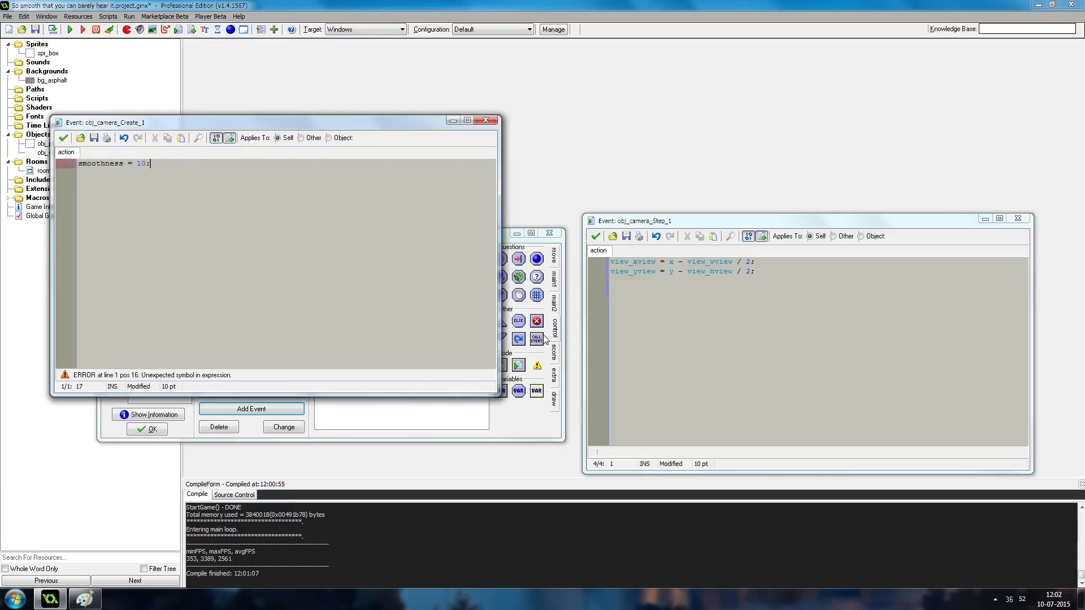
pyautogui.press('BackSpace')
pyautogui.write(';')
pyautogui.click(62, 138)
pyautogui.press('Tab')
pyautogui.write('x')
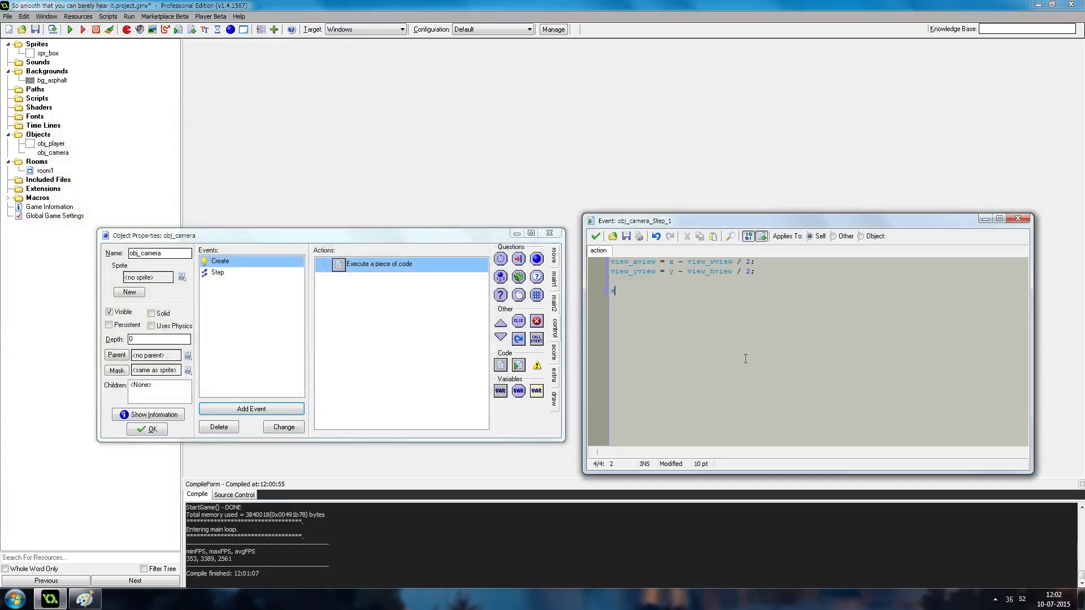
pyautogui.write(' += (')
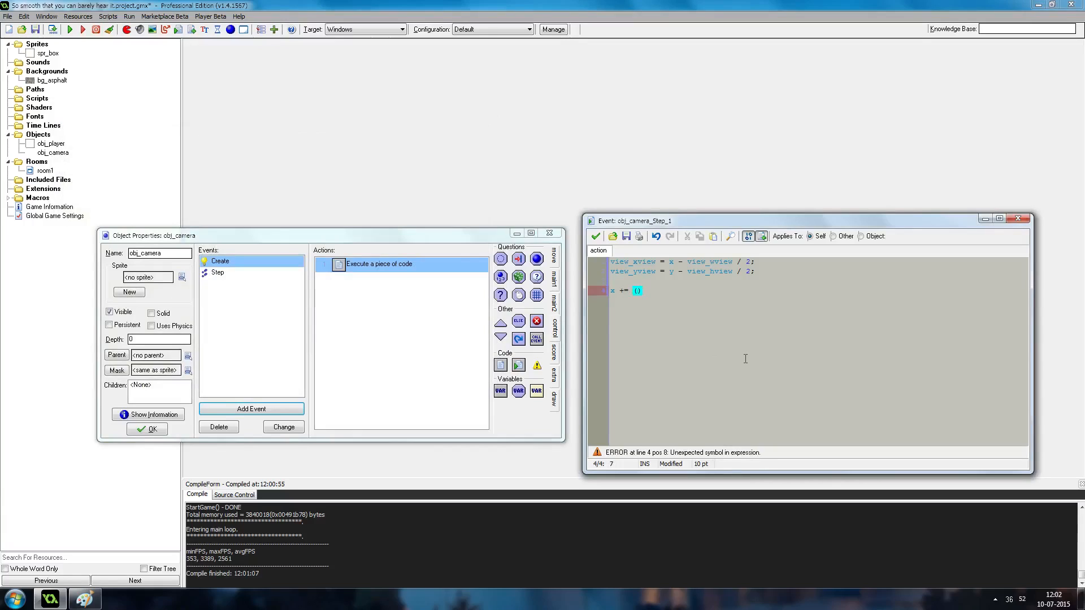
pyautogui.write('bj_player.x - ')
pyautogui.write('x')
pyautogui.write(' / smoothness;')
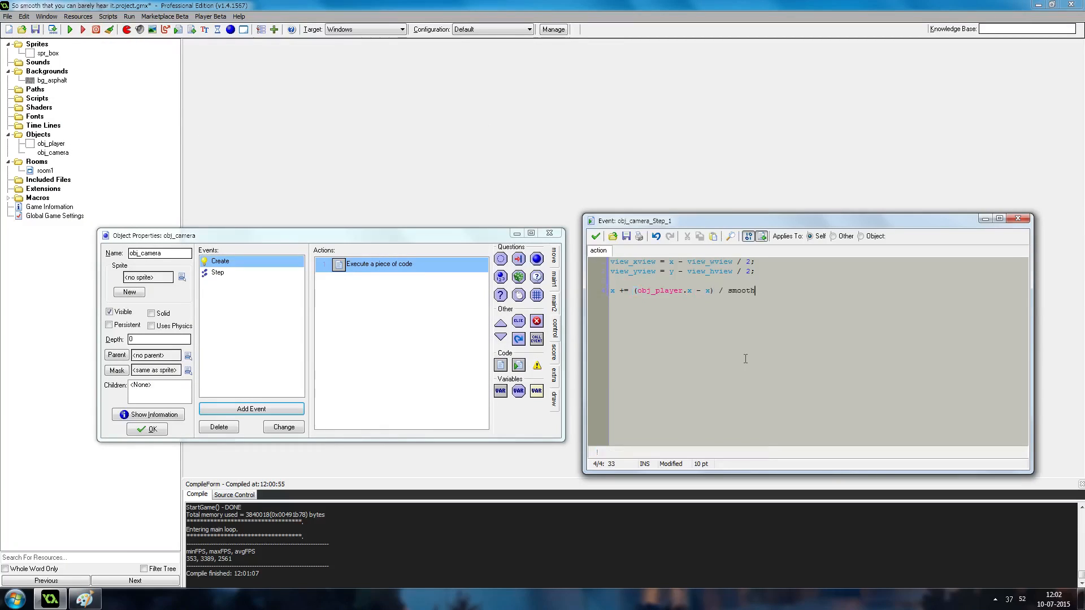
# - Write x += (obj_player.x - x) / smoothness; and the y equivalent, then test-run
pyautogui.press('Return')
pyautogui.write('+= (obj_player.x -')
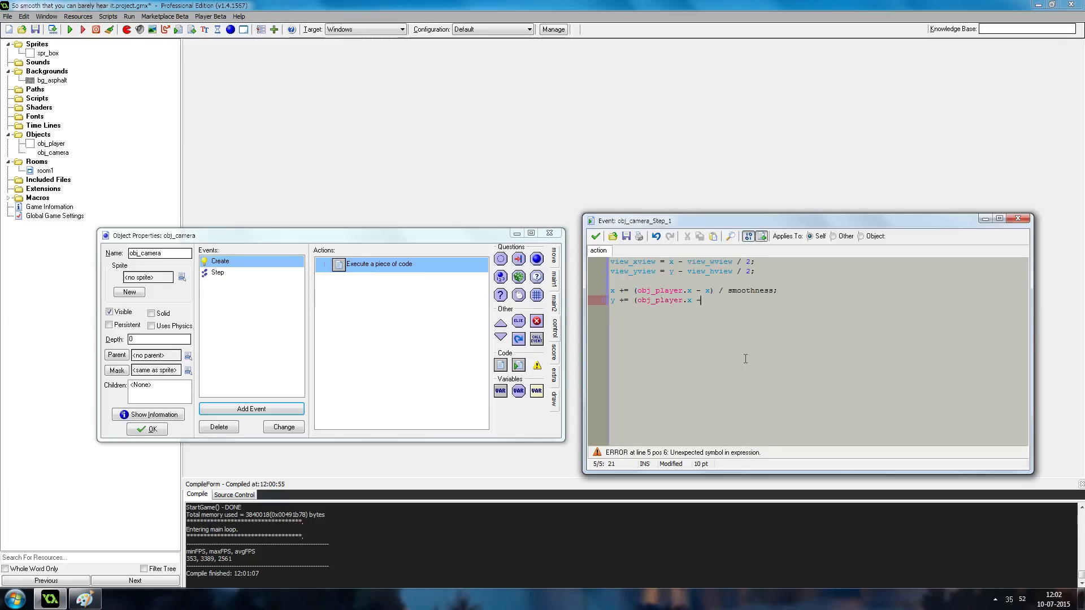
pyautogui.write('y) / ')
pyautogui.write('s')
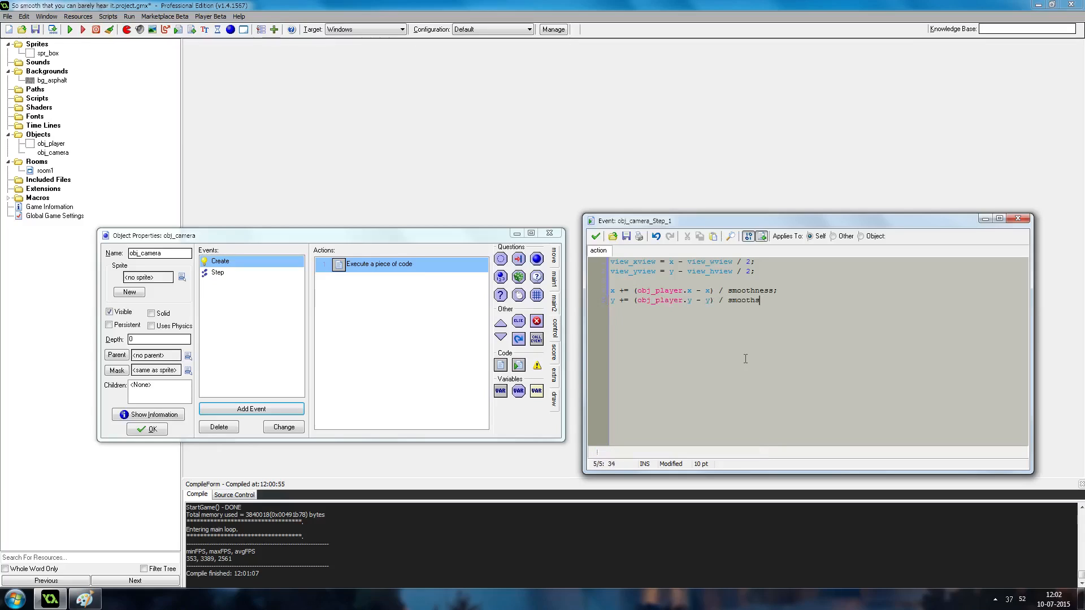
pyautogui.write('moothneness;')
pyautogui.press('F5')
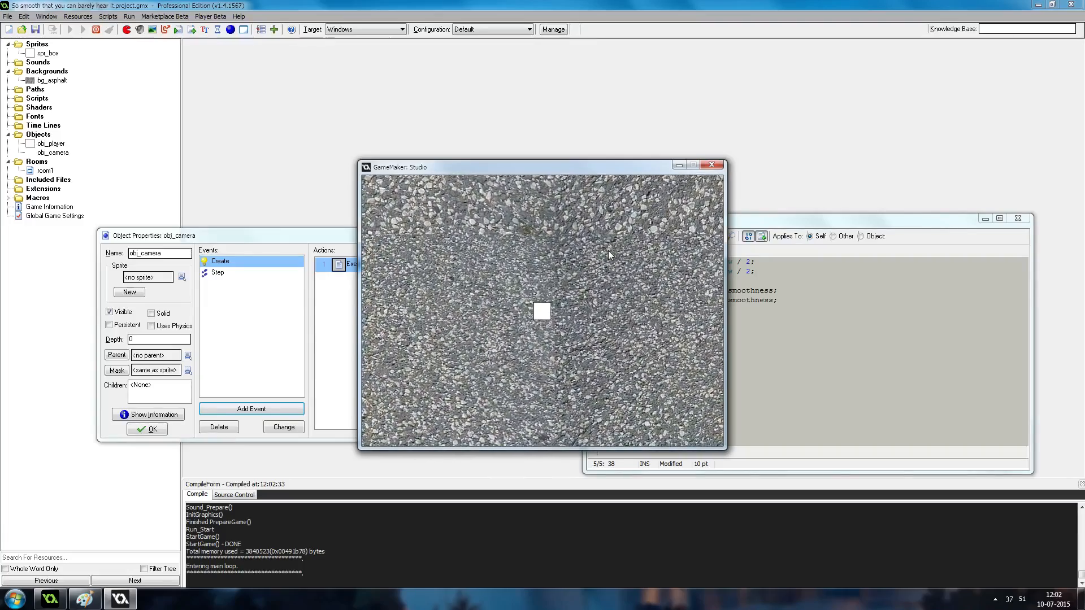
pyautogui.press('Escape')
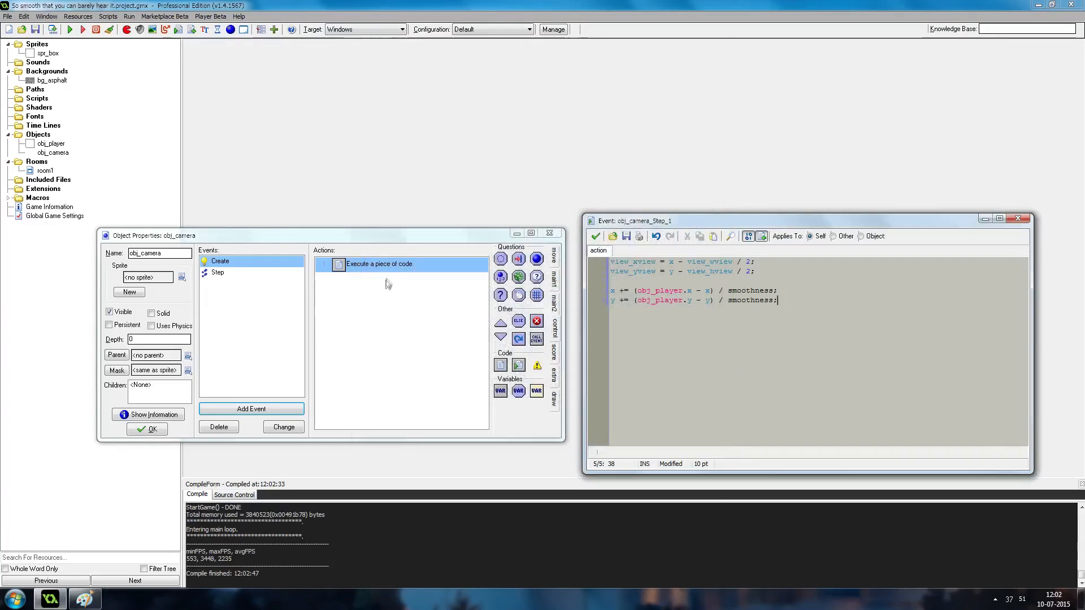
# - Reopen the Create code, set smoothness to 1 and test-run the game
pyautogui.doubleClick(379, 263)
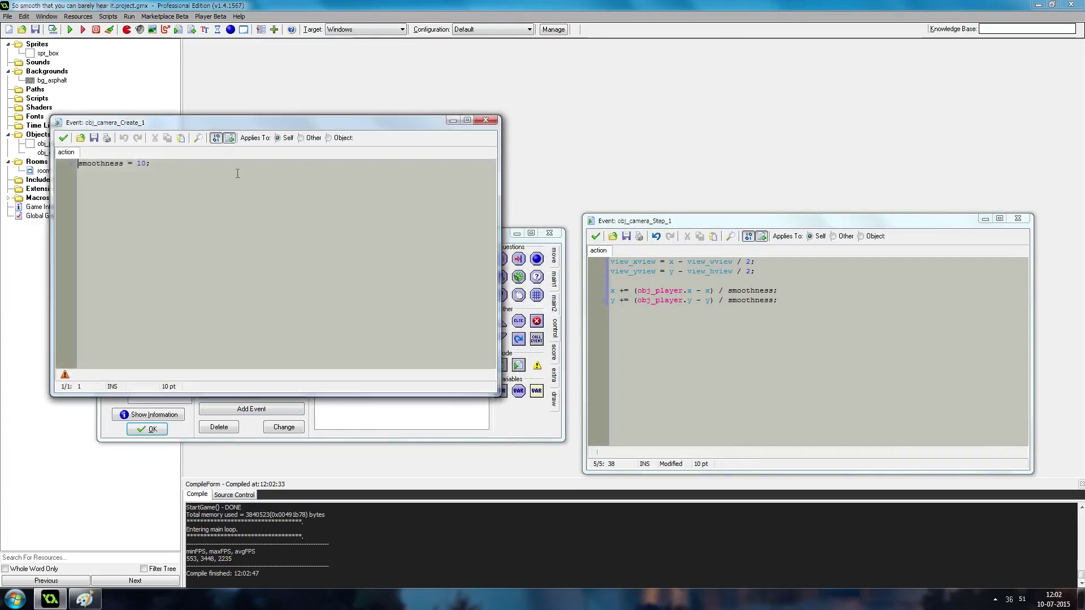
pyautogui.doubleClick(142, 163)
pyautogui.write('1')
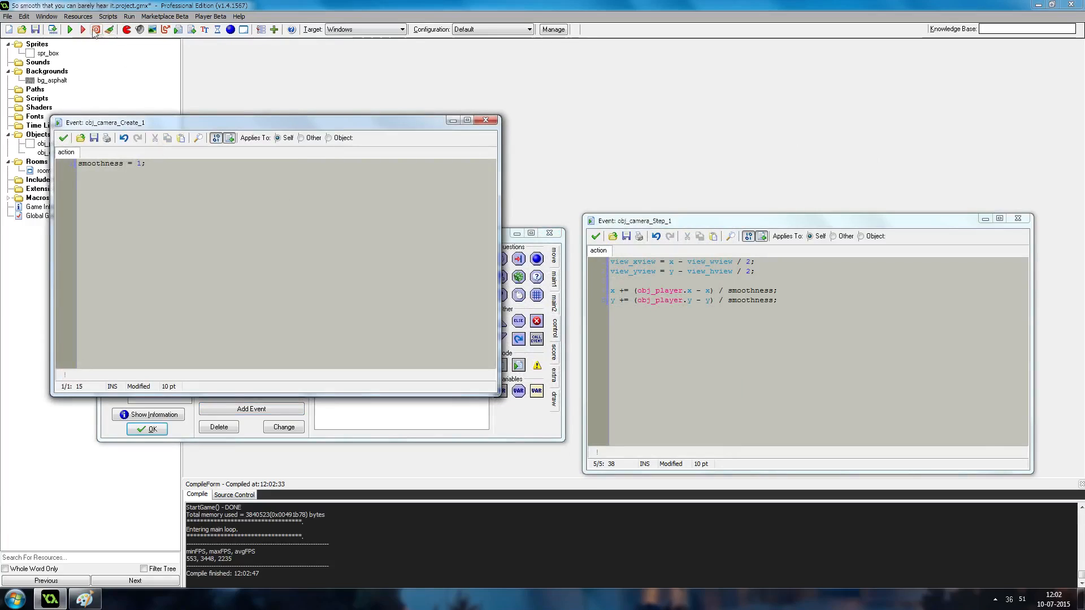
pyautogui.click(69, 30)
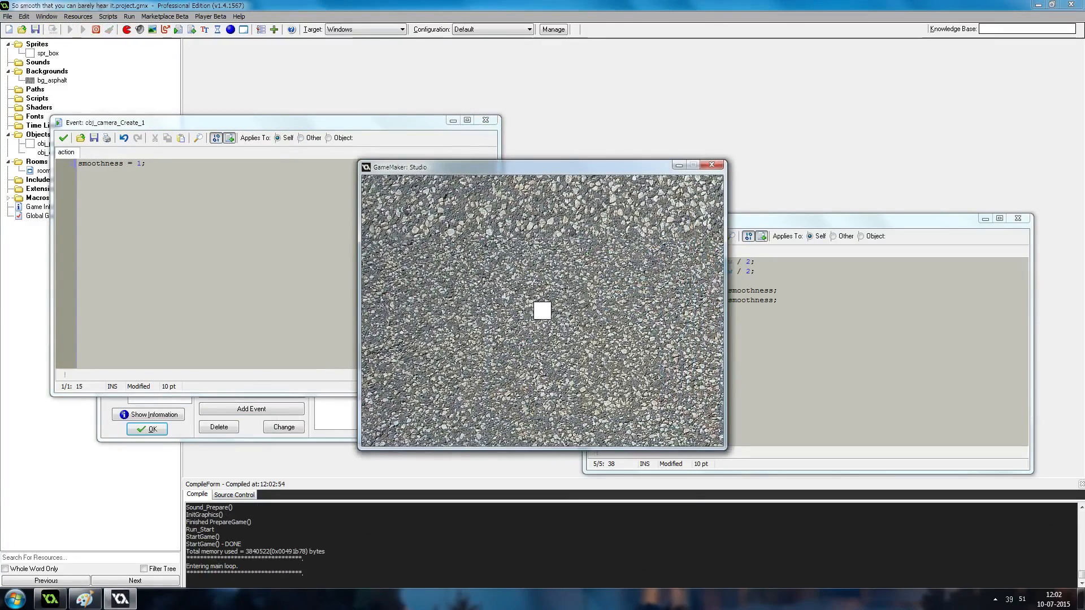
pyautogui.click(716, 166)
pyautogui.write('000')
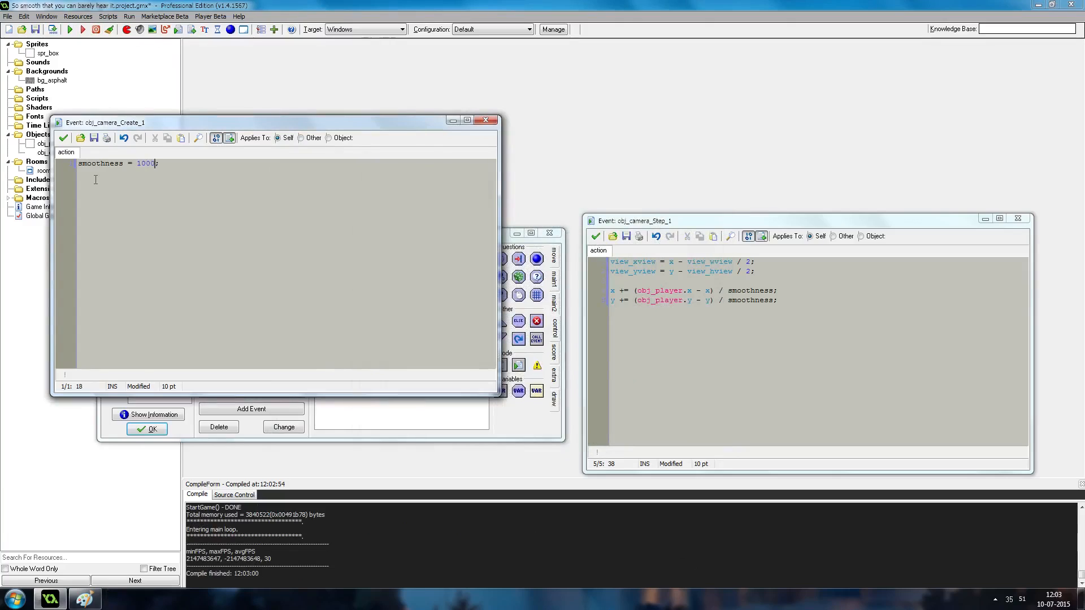
# - Try smoothness 1000, then settle on 10 and run, moving the player to watch the camera ease
pyautogui.press('F5')
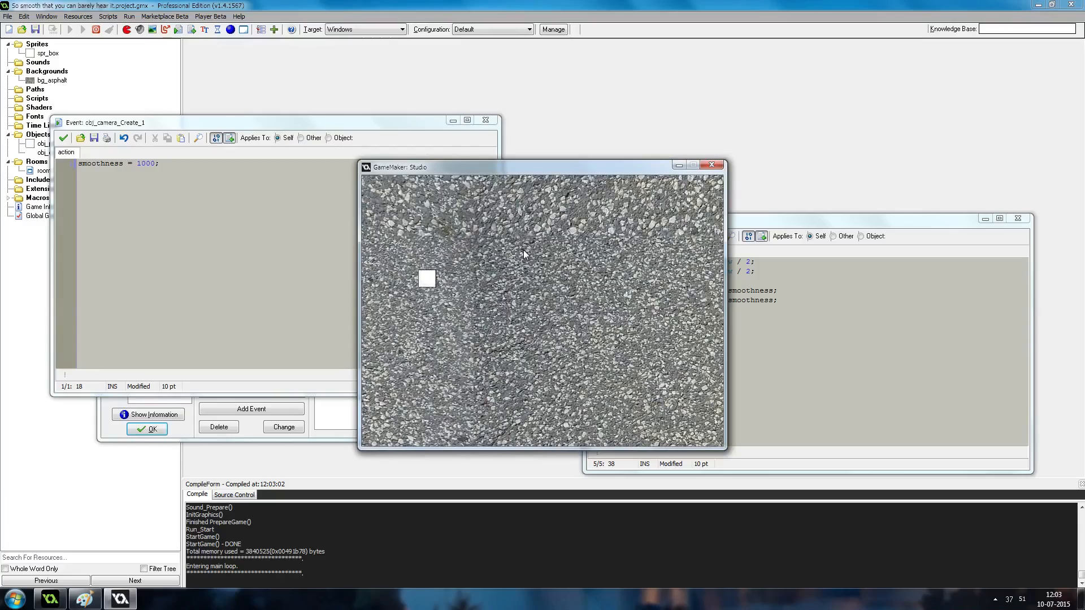
pyautogui.click(717, 167)
pyautogui.press('BackSpace')
pyautogui.press('BackSpace')
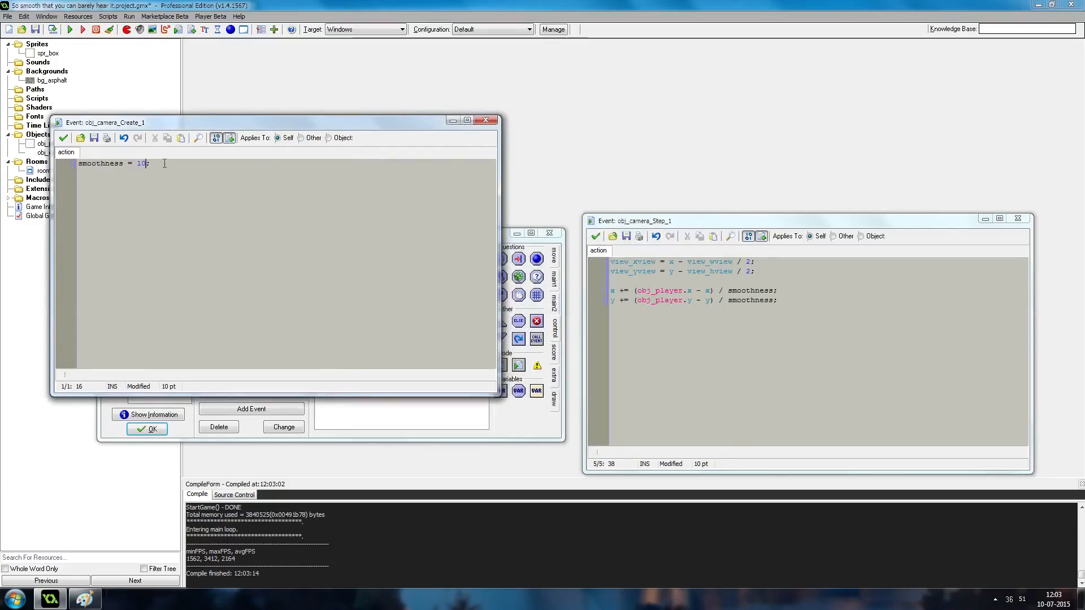
pyautogui.press('F5')
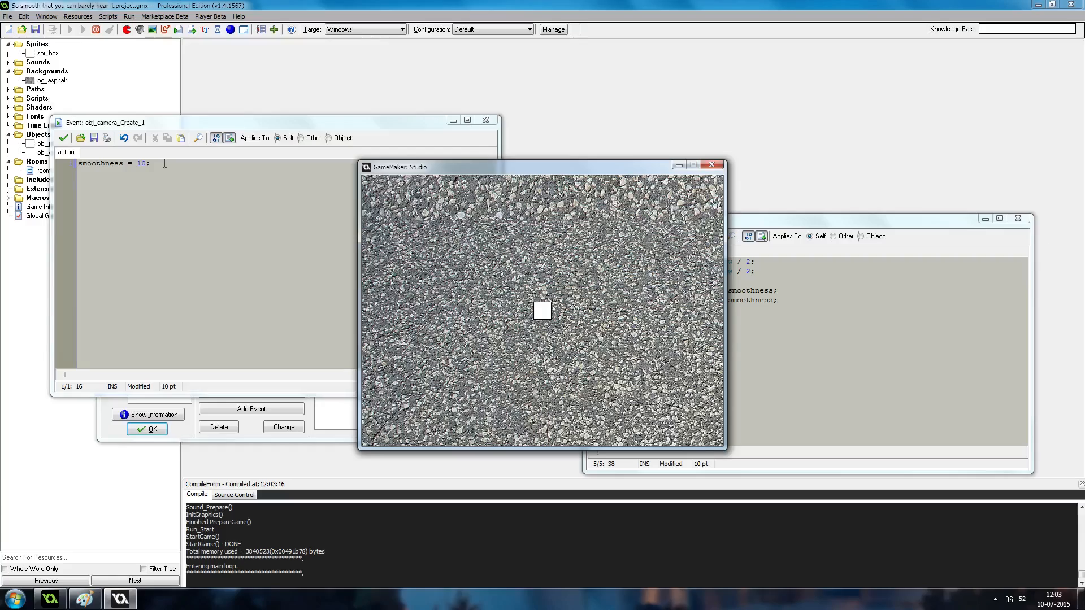
pyautogui.press('Right')
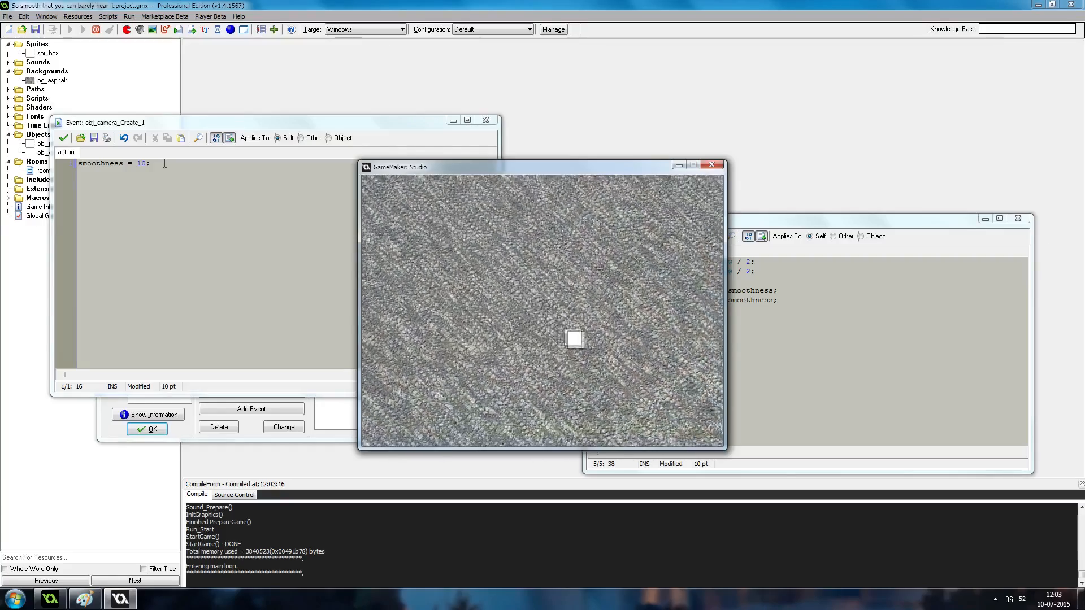